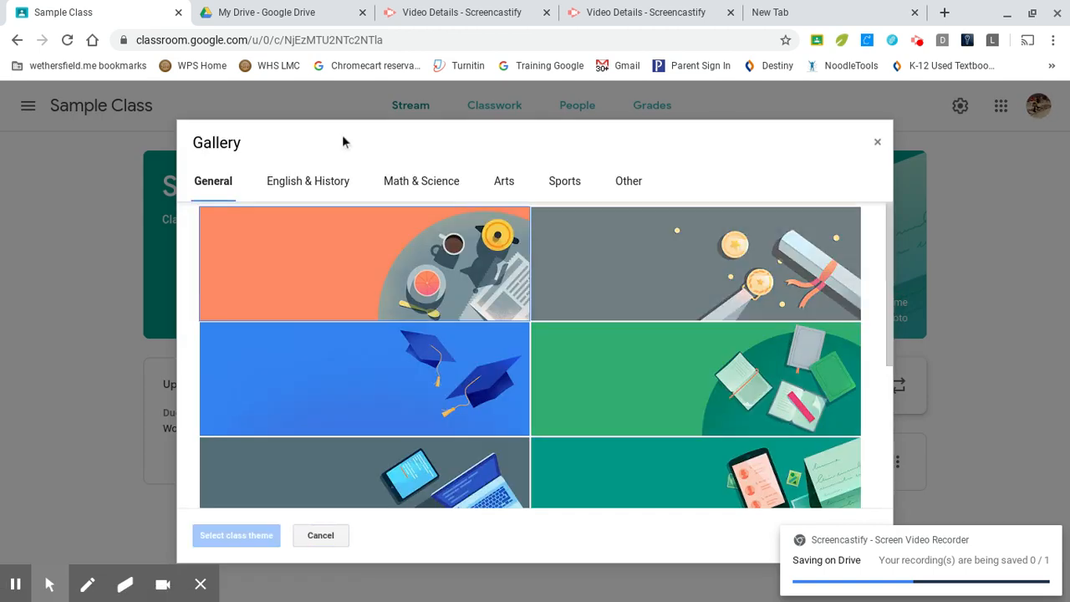
Apply the purple notebook-and-laptop image from the English & History gallery as the class theme
{"action": "left_click", "coordinate": [291, 193]}
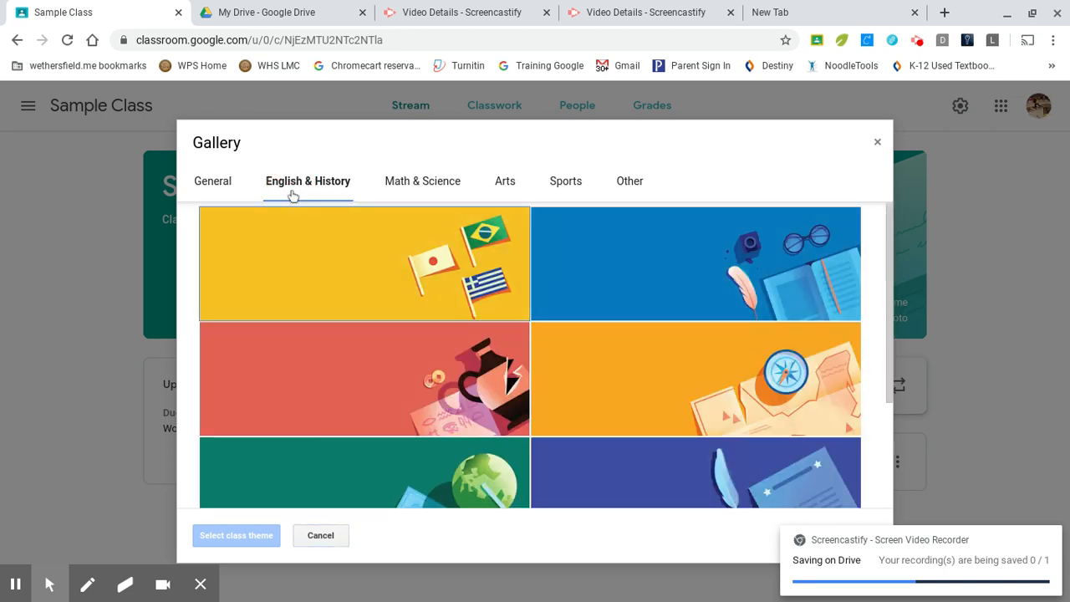
{"action": "scroll", "coordinate": [524, 340], "scroll_direction": "down", "scroll_amount": 2}
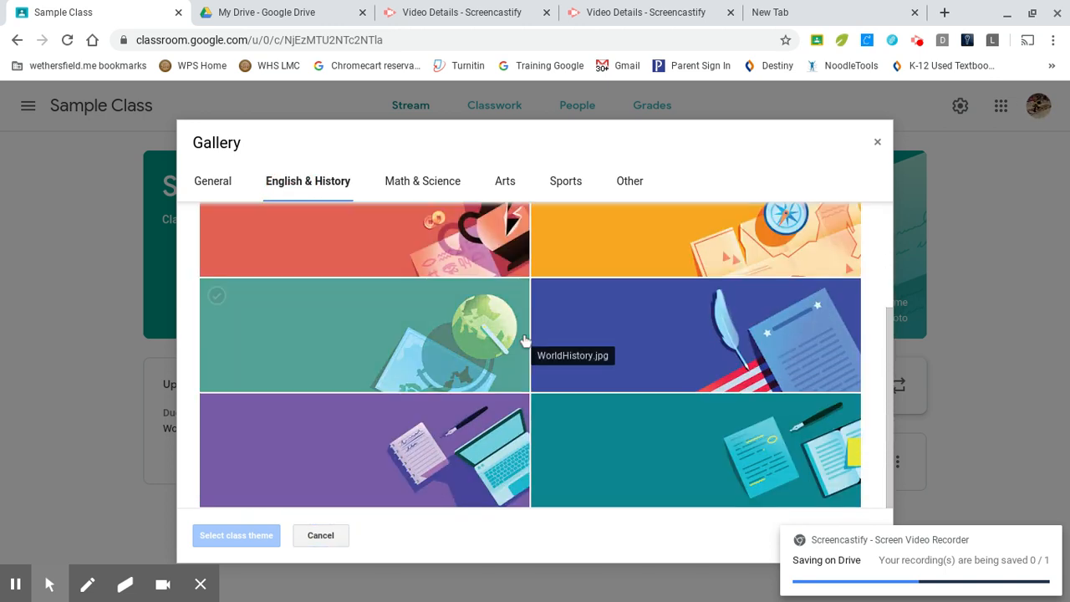
{"action": "left_click", "coordinate": [306, 461]}
{"action": "left_click", "coordinate": [234, 536]}
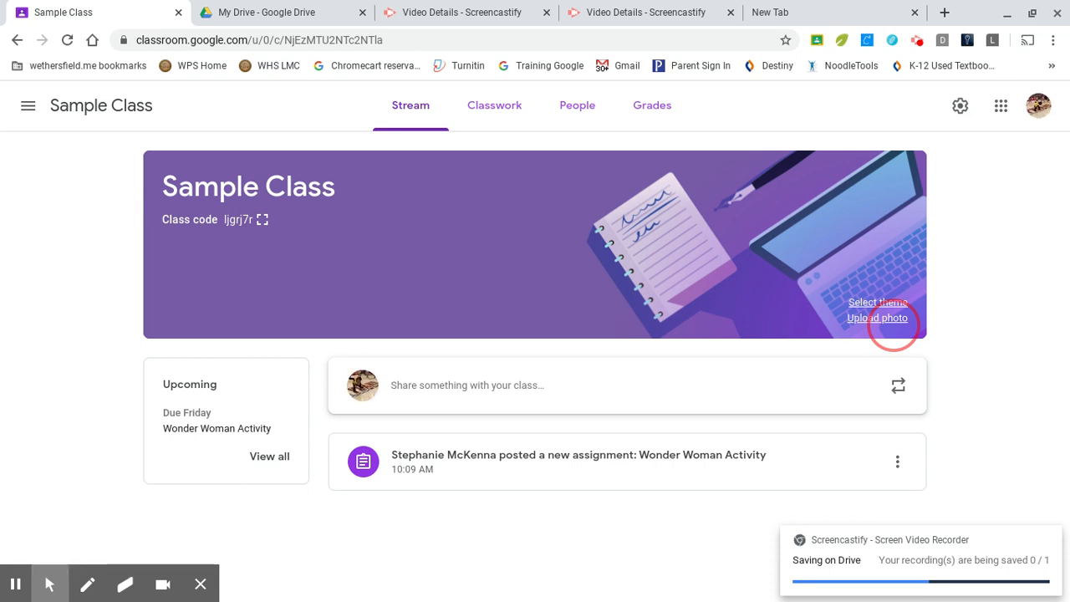
Start a new classwork question for the class that asks "What are you up to?"
{"action": "left_click", "coordinate": [484, 105]}
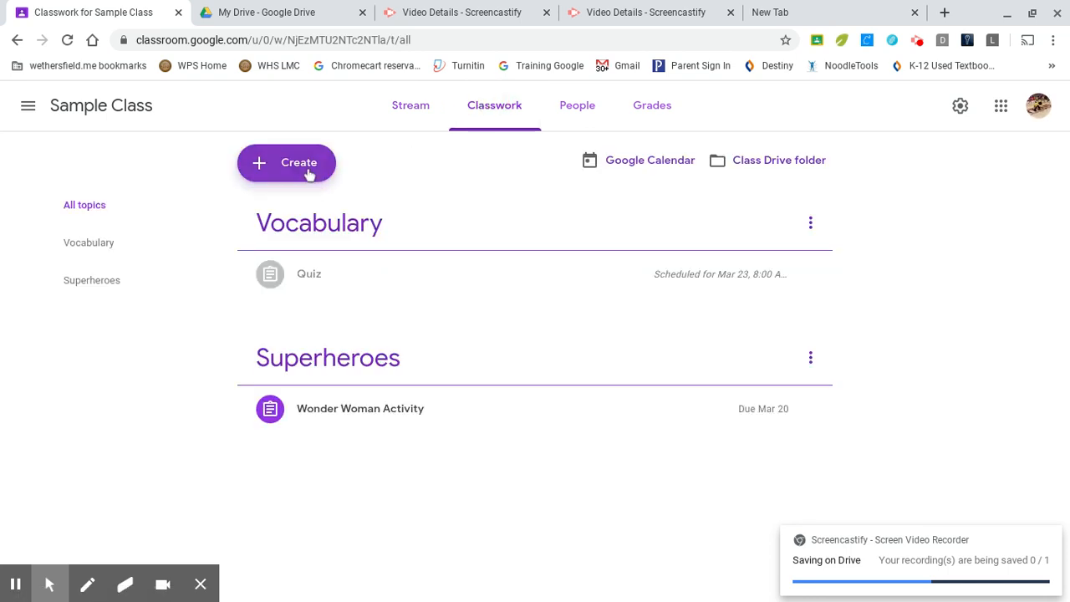
{"action": "left_click", "coordinate": [309, 172]}
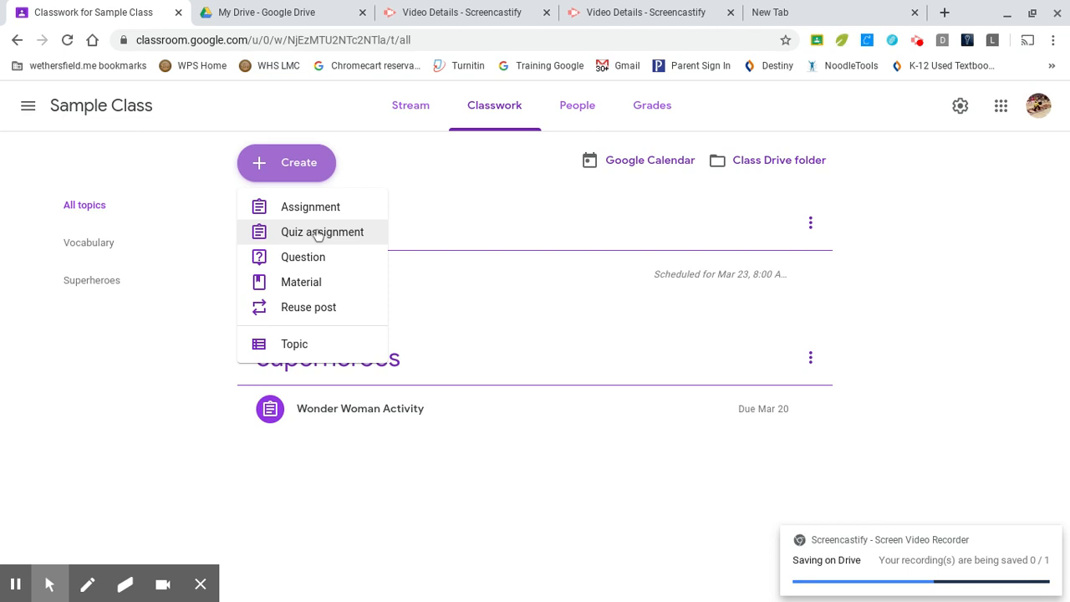
{"action": "left_click", "coordinate": [305, 257]}
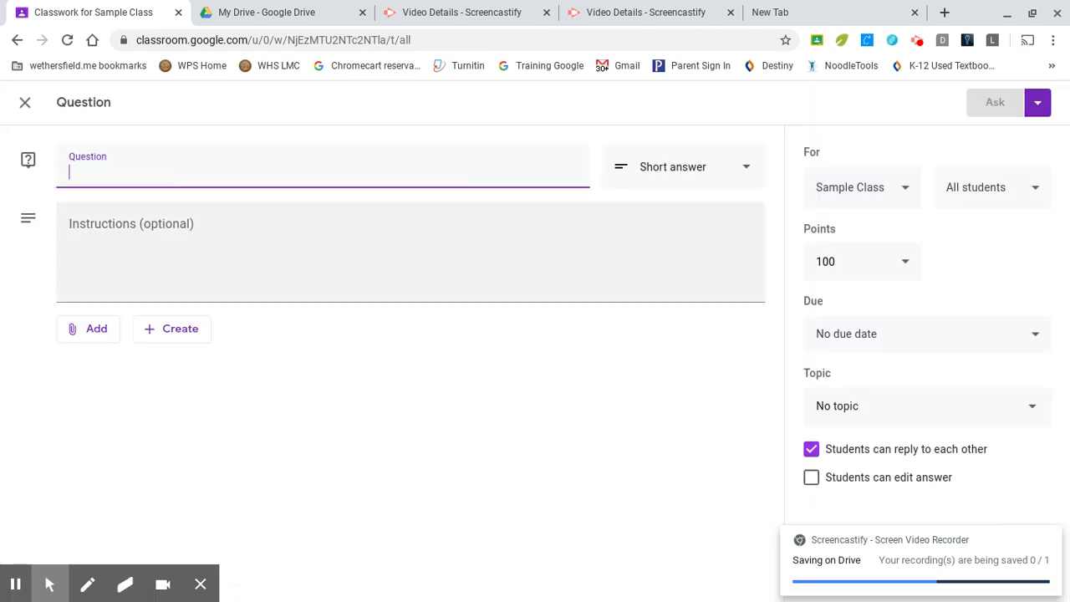
{"action": "type", "text": "What are you u"}
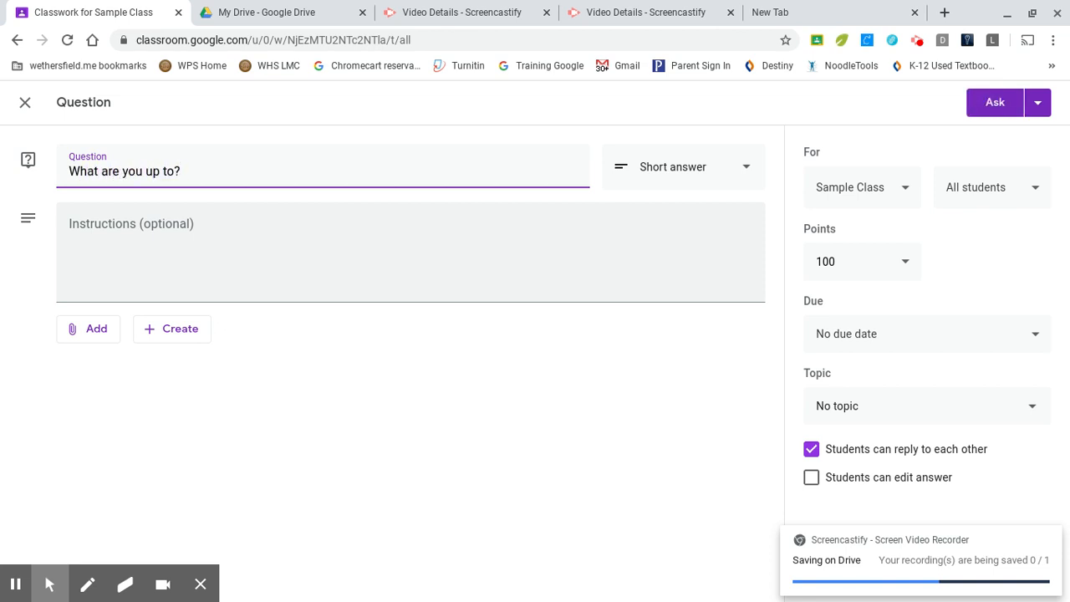
{"action": "type", "text": "p to?"}
Enter "Please let me know what you've been doing. Thanks!" as the question's instructions
{"action": "left_click", "coordinate": [246, 237]}
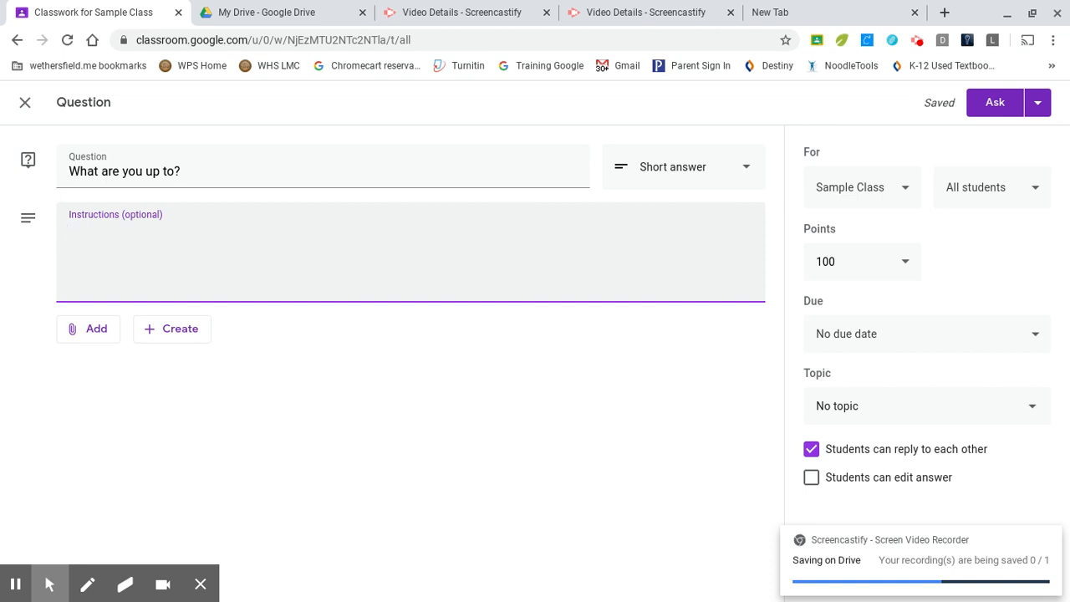
{"action": "type", "text": "Please let"}
{"action": "type", "text": " me"}
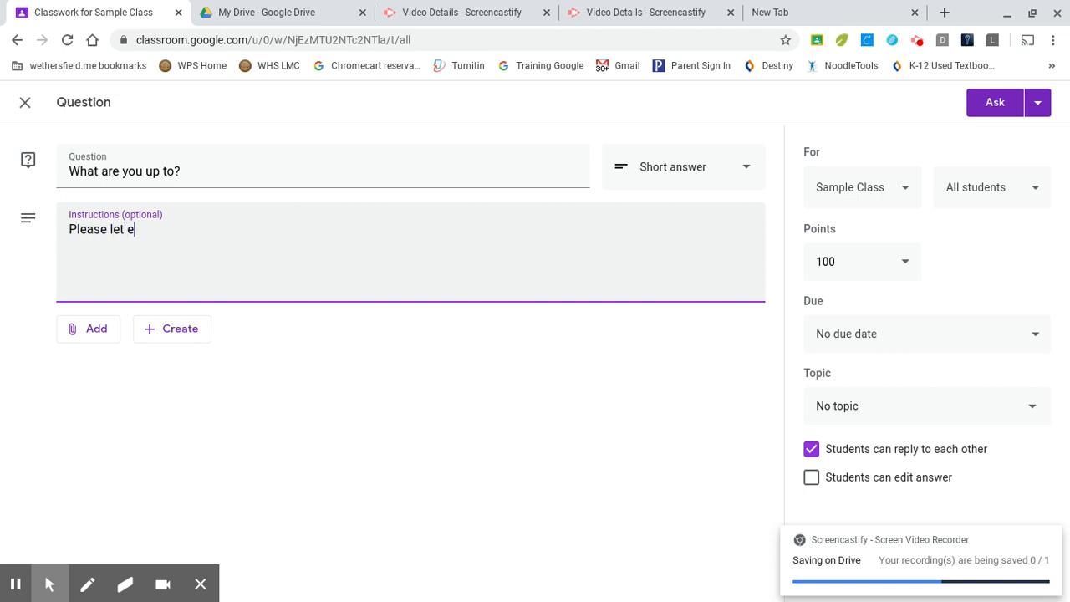
{"action": "key", "text": "BackSpace"}
{"action": "type", "text": "me know what you've been doing"}
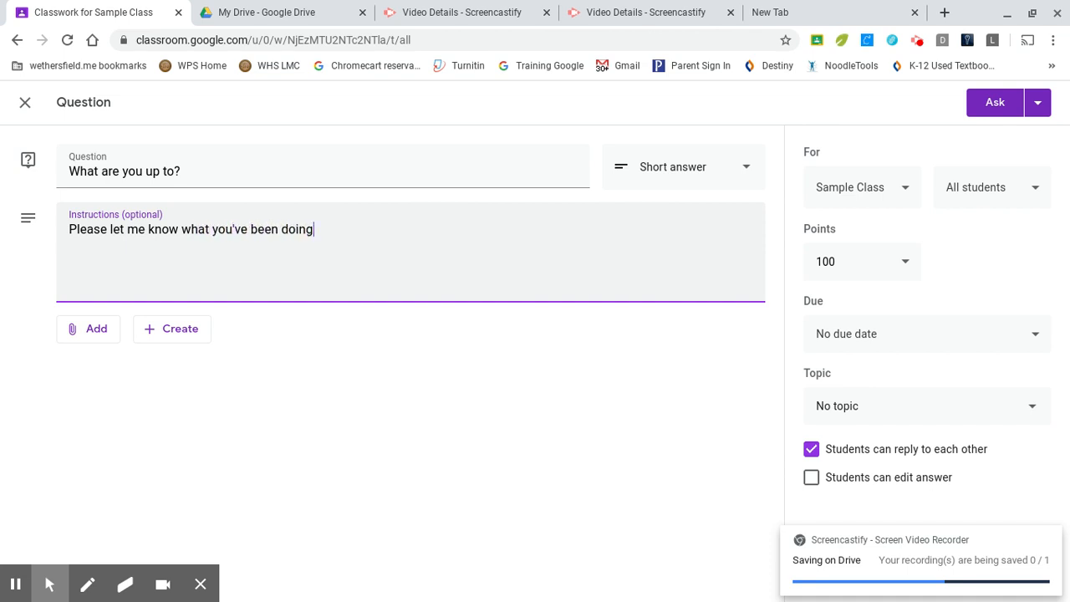
{"action": "type", "text": ".  Thanks!"}
{"action": "left_click", "coordinate": [95, 338]}
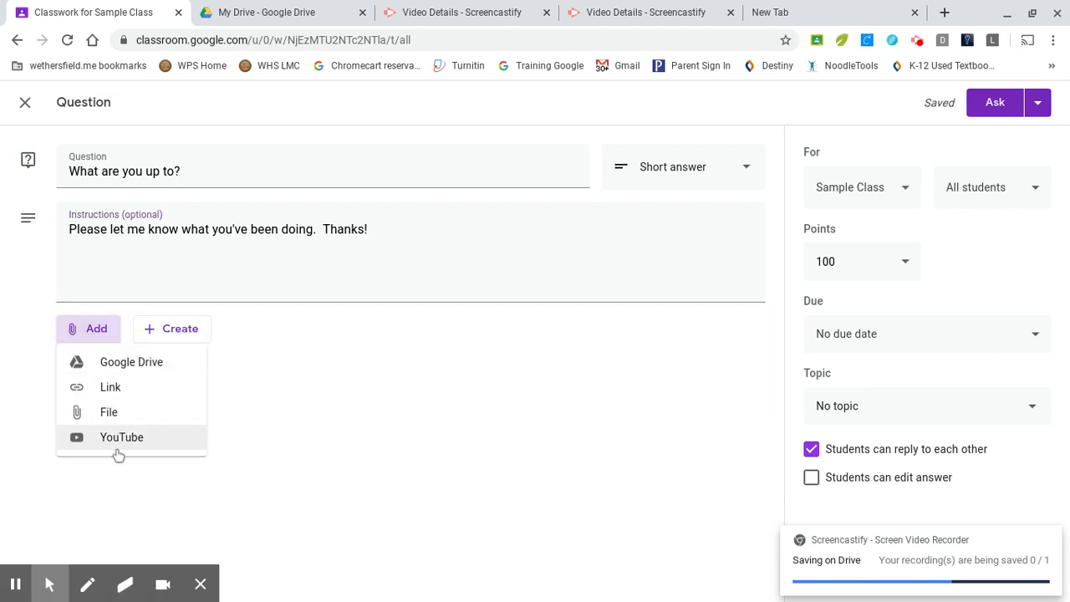
{"action": "left_click", "coordinate": [291, 418]}
{"action": "left_click", "coordinate": [174, 321]}
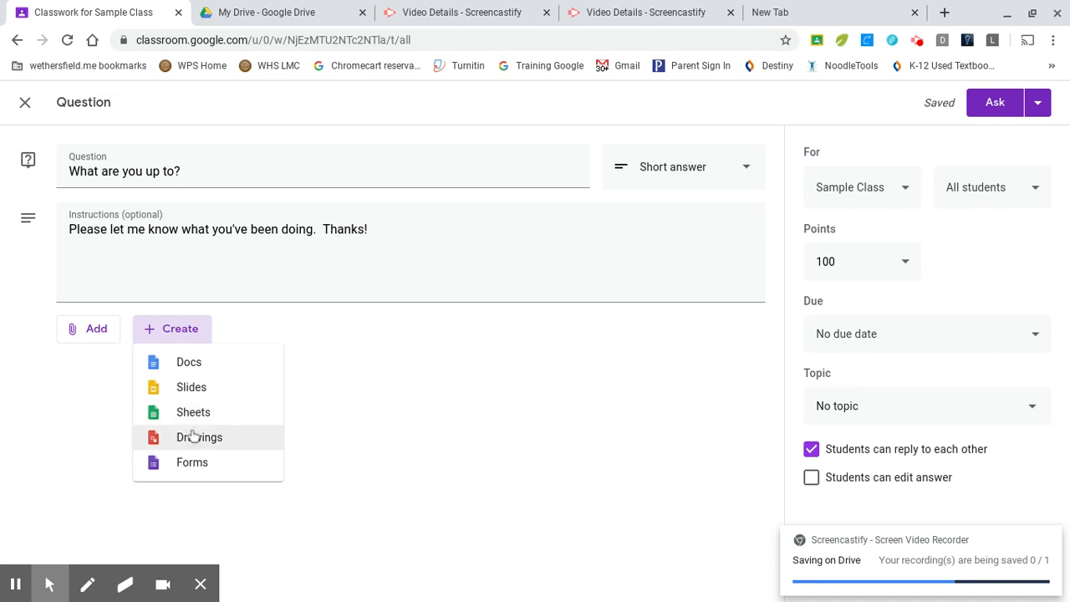
{"action": "left_click", "coordinate": [458, 408]}
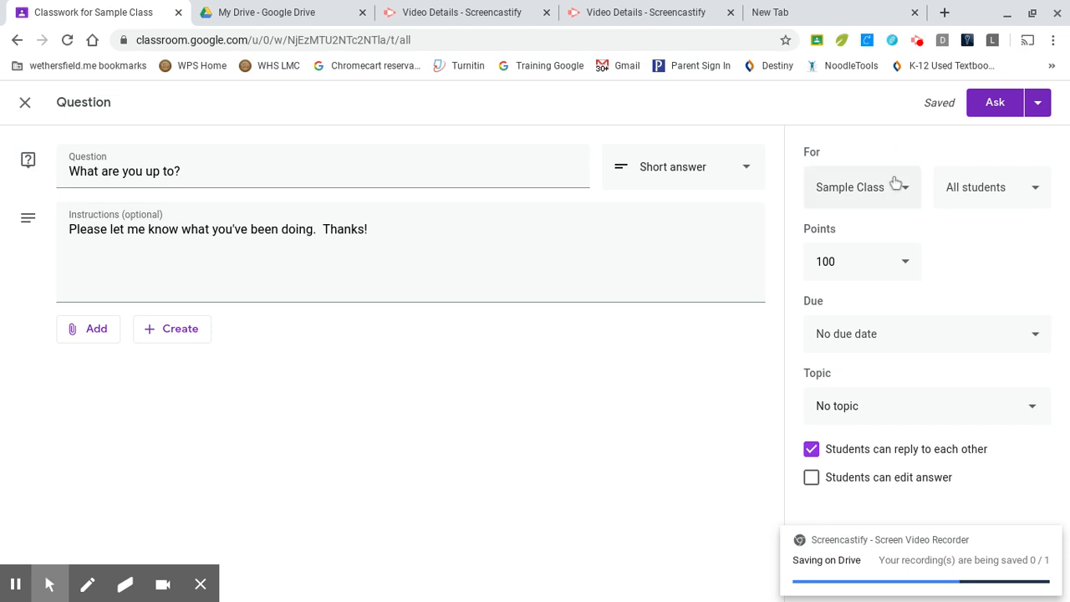
Set the question's due date to Mar 20, 2020 and allow students to edit their answer
{"action": "left_click", "coordinate": [899, 331]}
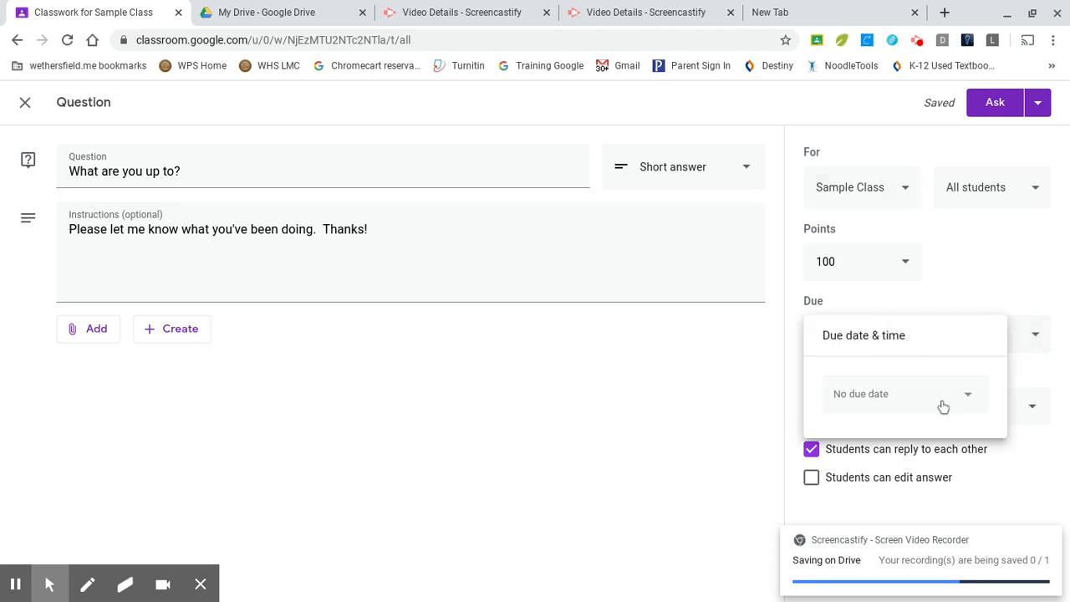
{"action": "left_click", "coordinate": [943, 407]}
{"action": "left_click", "coordinate": [960, 515]}
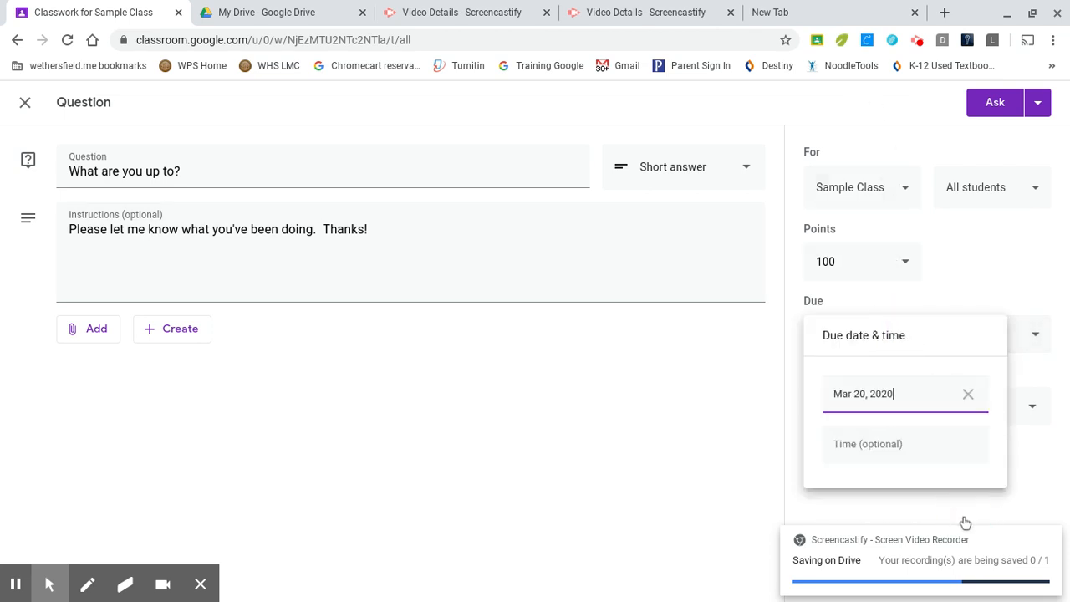
{"action": "left_click", "coordinate": [961, 309]}
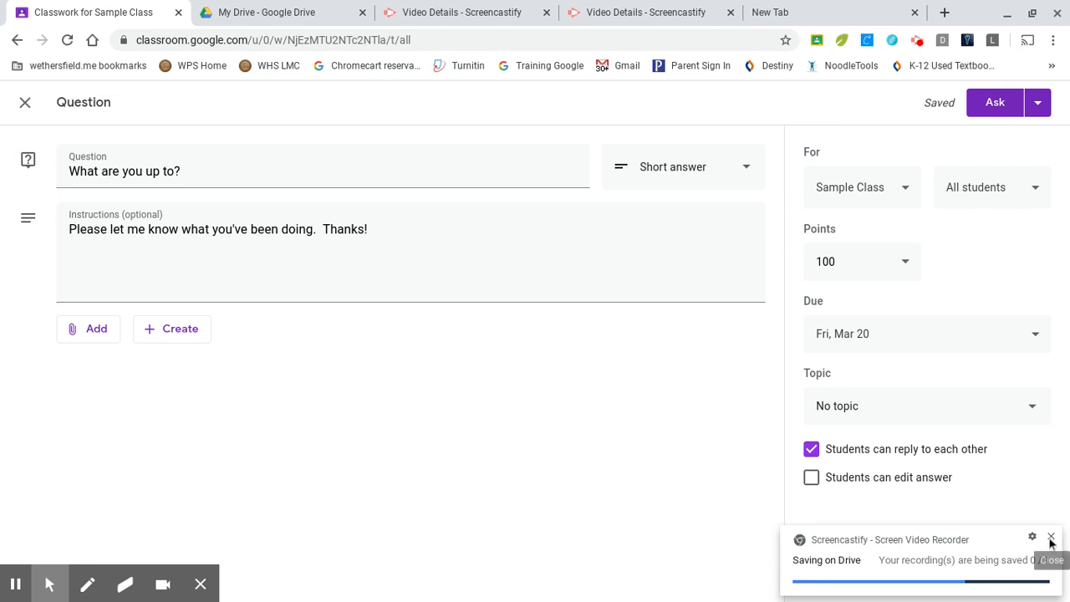
{"action": "left_click", "coordinate": [1051, 537]}
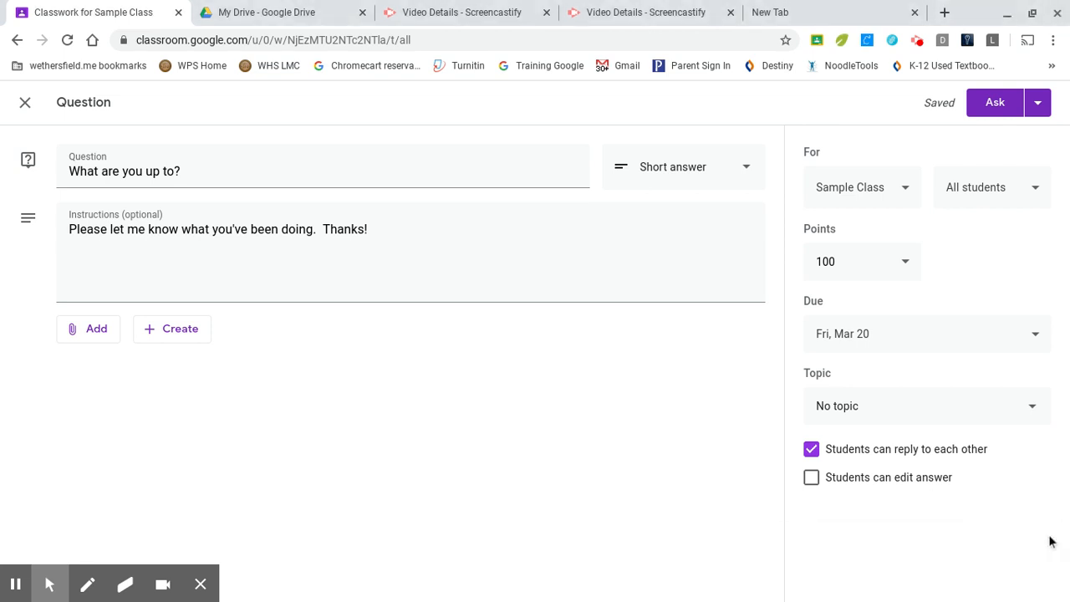
{"action": "left_click", "coordinate": [813, 478]}
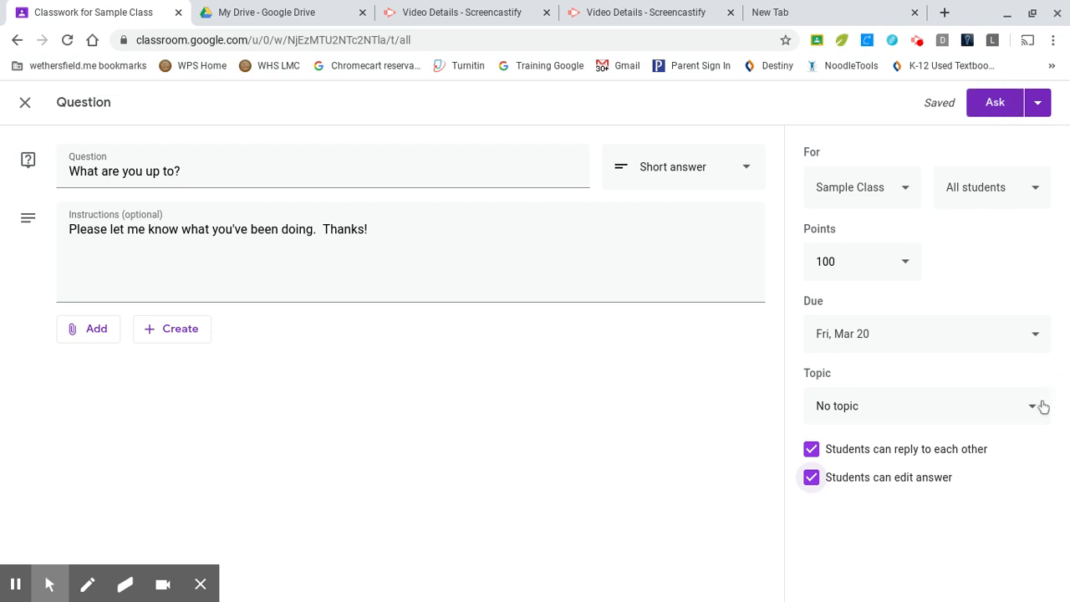
{"action": "left_click", "coordinate": [1038, 102]}
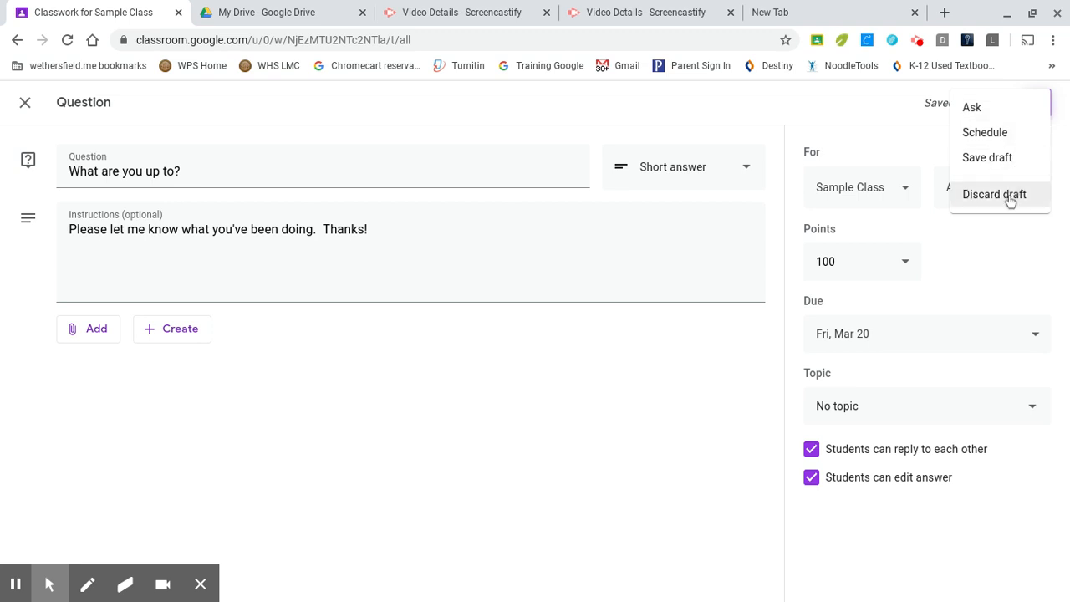
{"action": "left_click", "coordinate": [998, 278]}
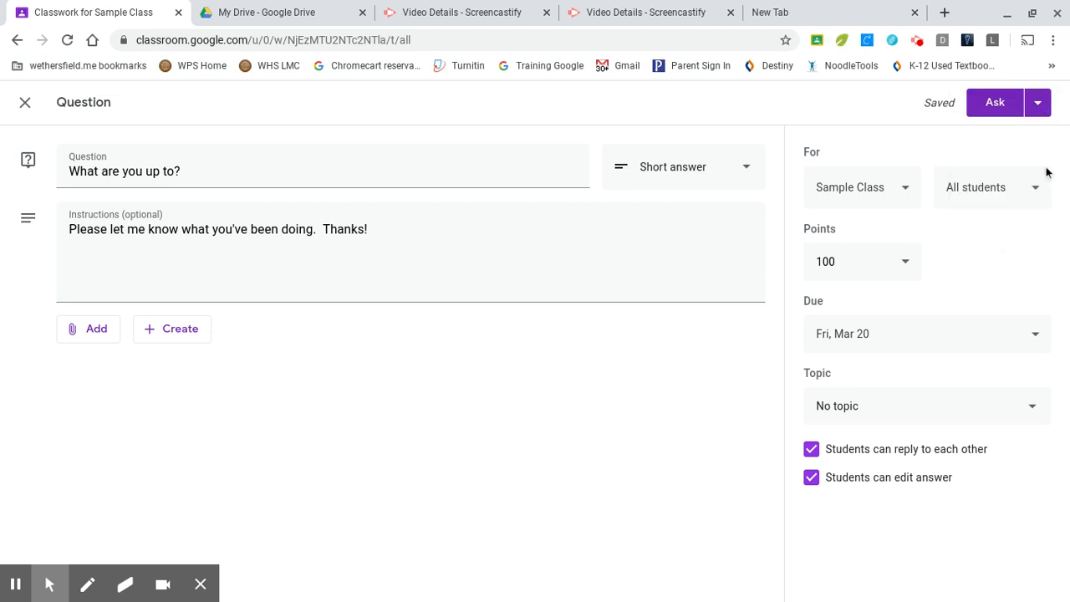
Assign the question to a new topic named "discussions" and publish it to the class
{"action": "left_click", "coordinate": [1037, 416]}
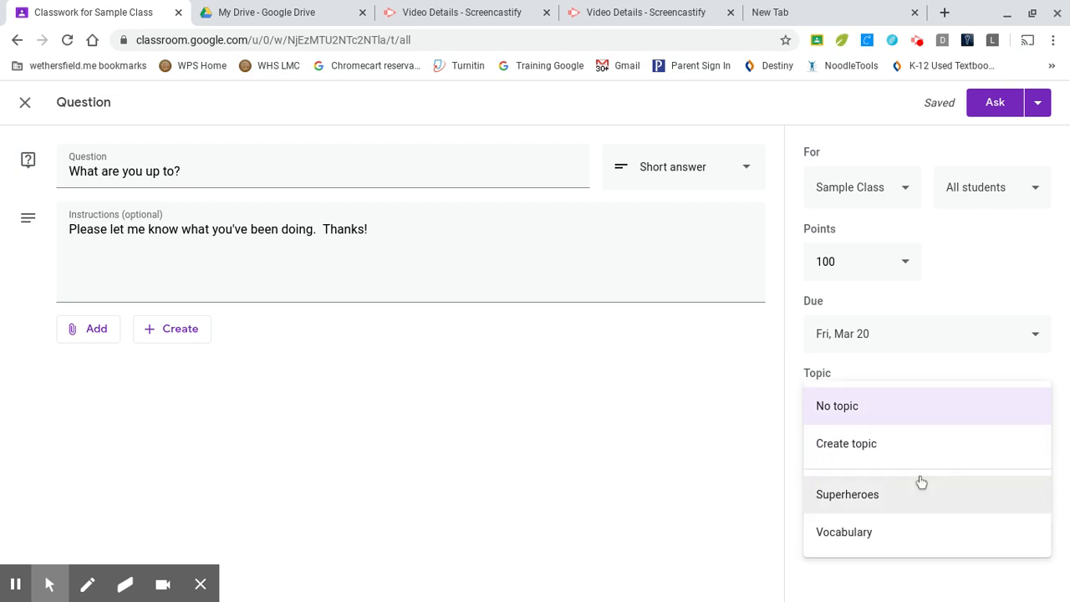
{"action": "left_click", "coordinate": [921, 444]}
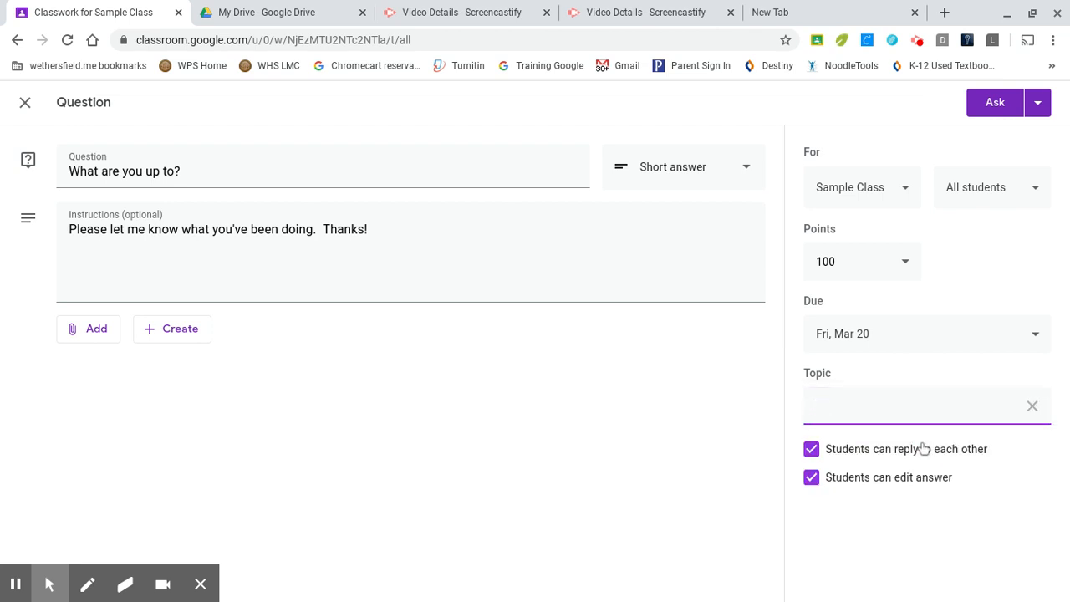
{"action": "type", "text": "discussions"}
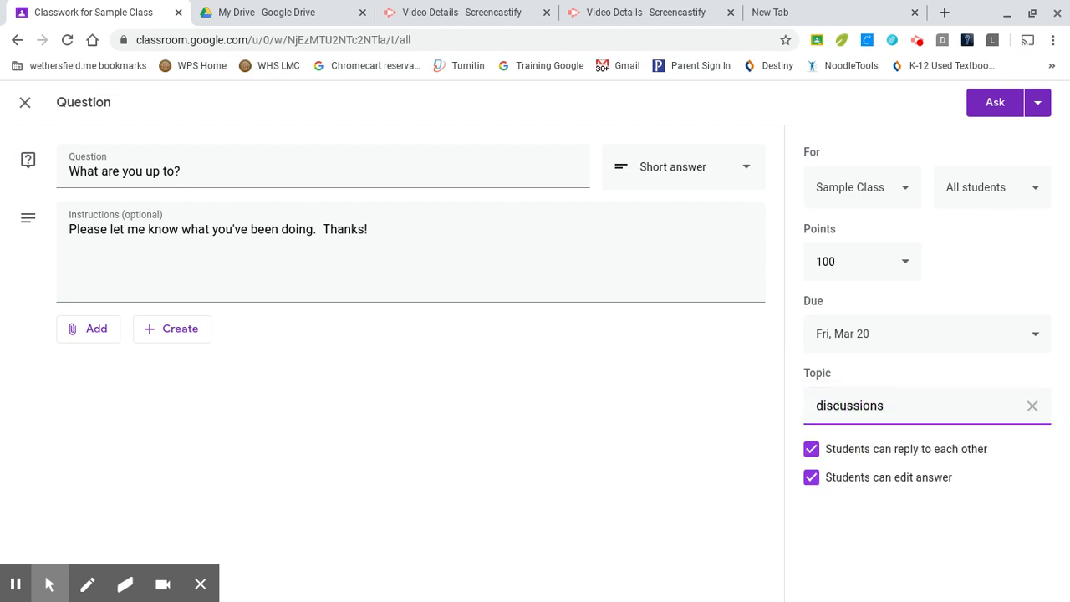
{"action": "left_click", "coordinate": [1003, 107]}
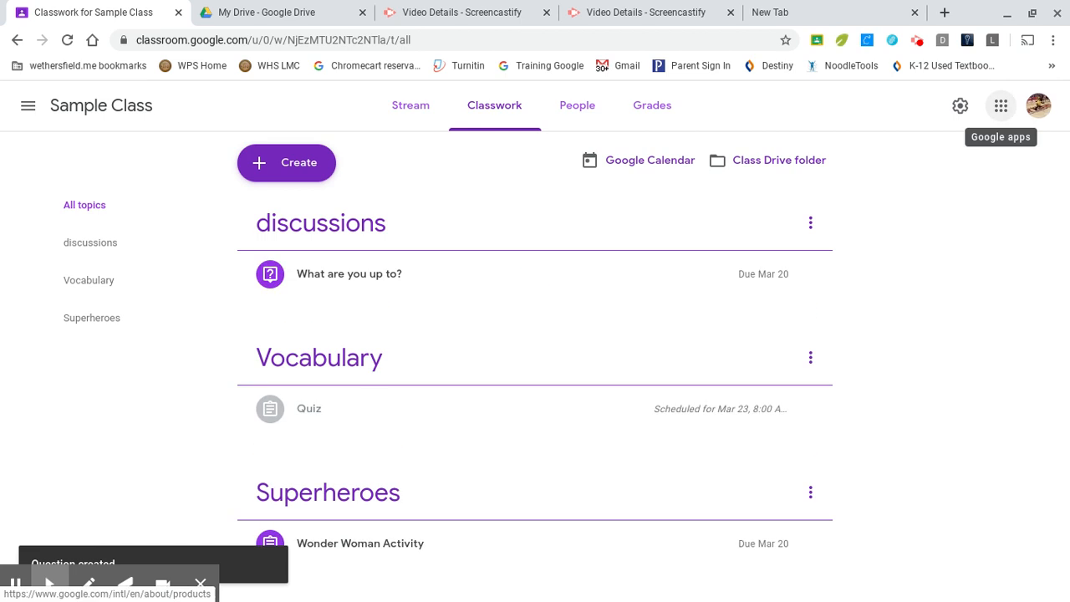
Check how the question appears in the class stream and review the discussions, Vocabulary and Superheroes topics in the classwork
{"action": "left_click", "coordinate": [398, 114]}
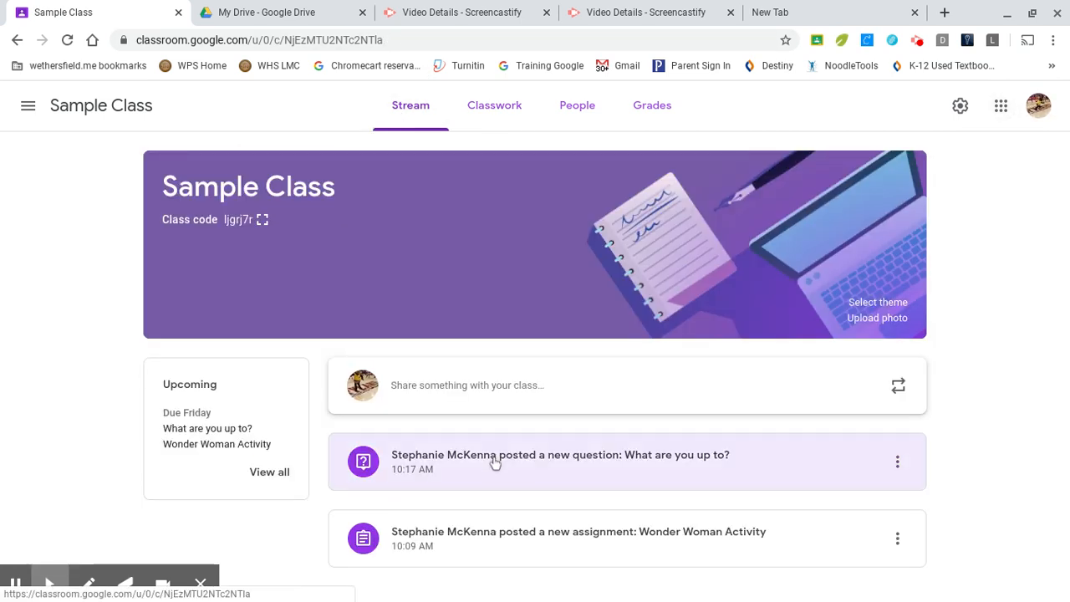
{"action": "left_click", "coordinate": [488, 107]}
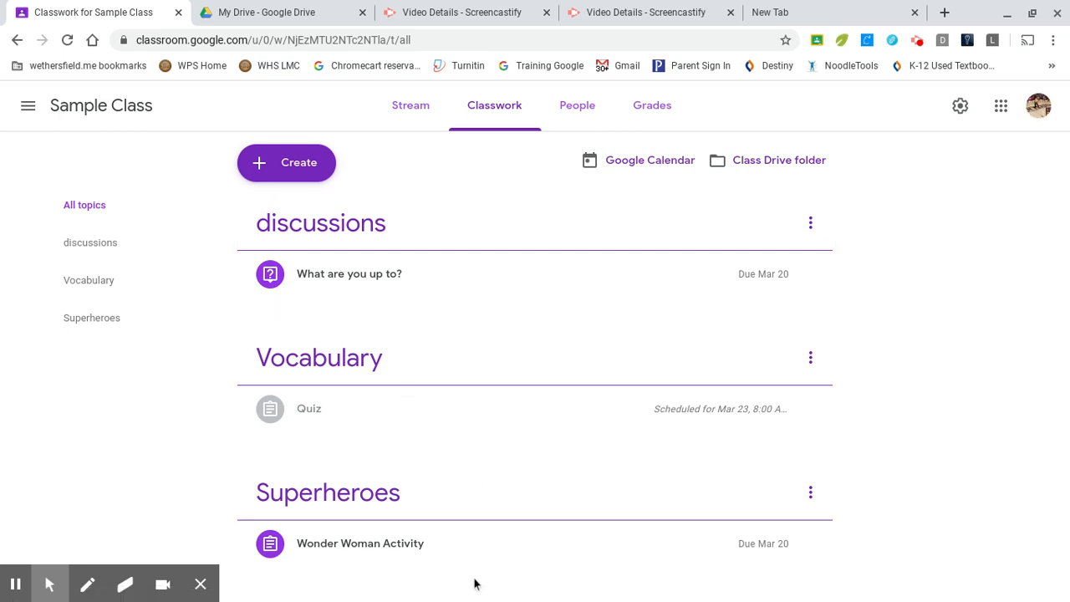
{"action": "left_click", "coordinate": [79, 243]}
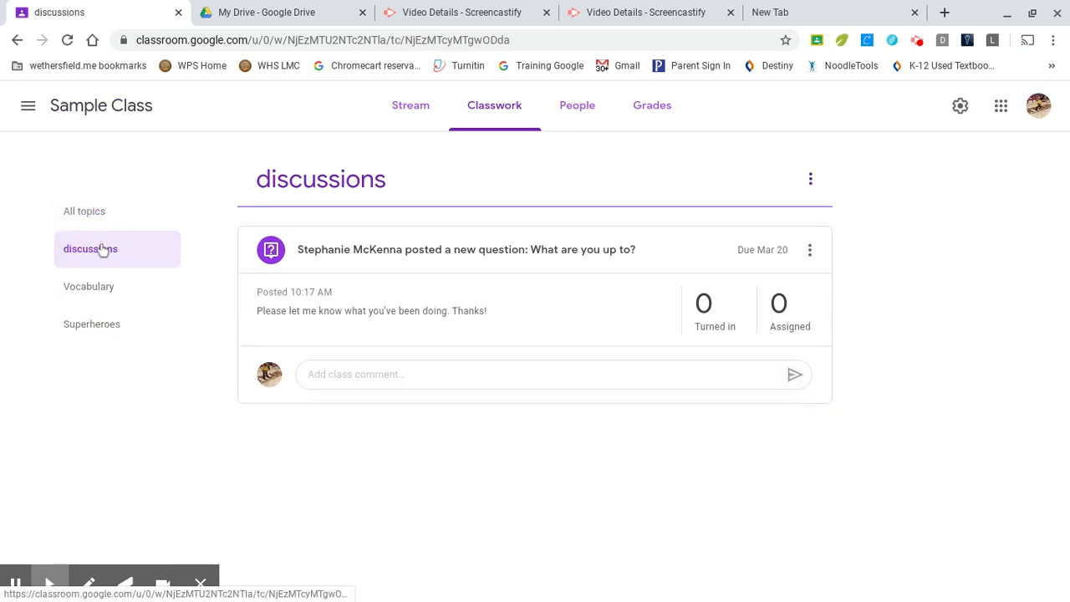
{"action": "left_click", "coordinate": [94, 301]}
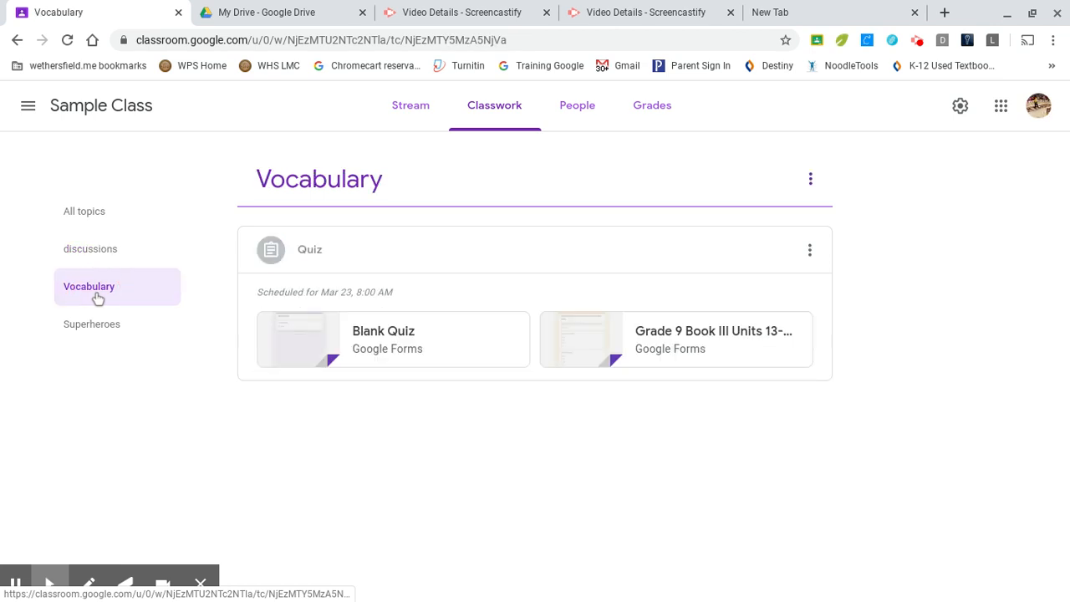
{"action": "left_click", "coordinate": [97, 326]}
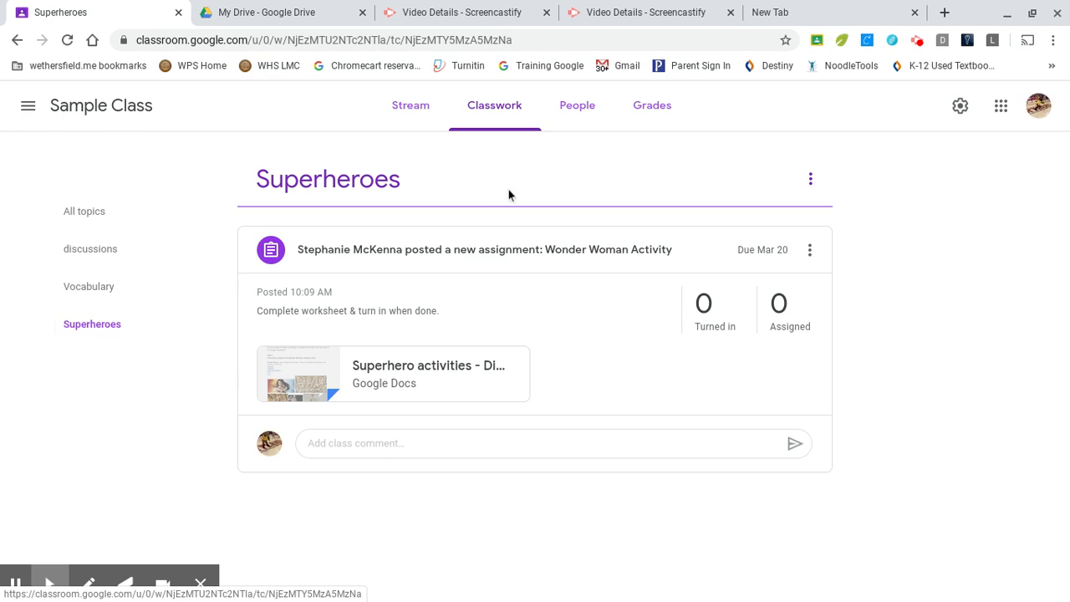
Start a new classwork material titled "Announcement: school is closed!"
{"action": "left_click", "coordinate": [509, 127]}
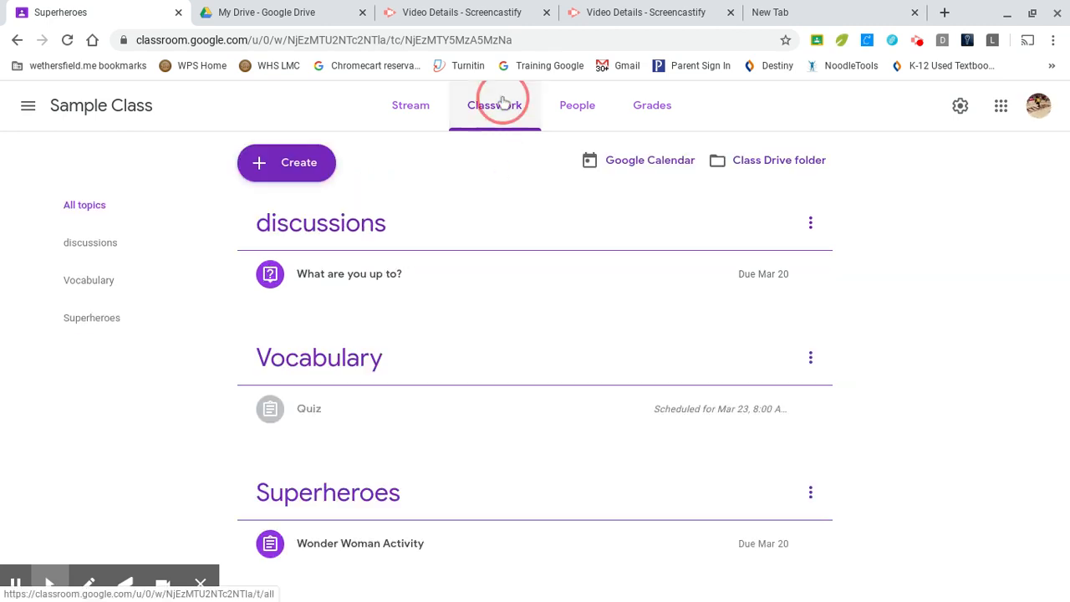
{"action": "left_click", "coordinate": [289, 173]}
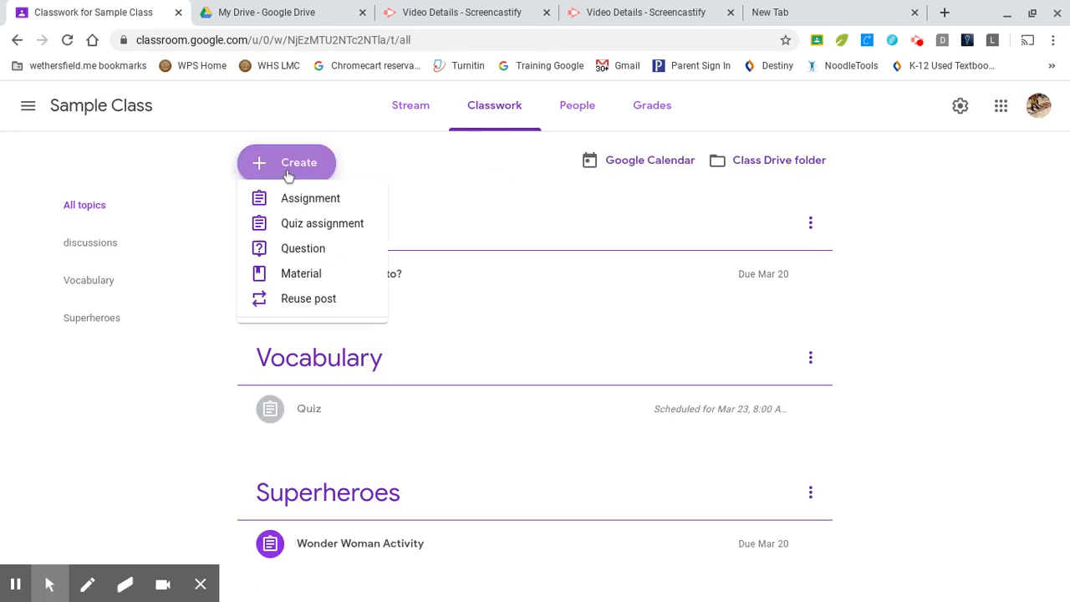
{"action": "left_click", "coordinate": [298, 284]}
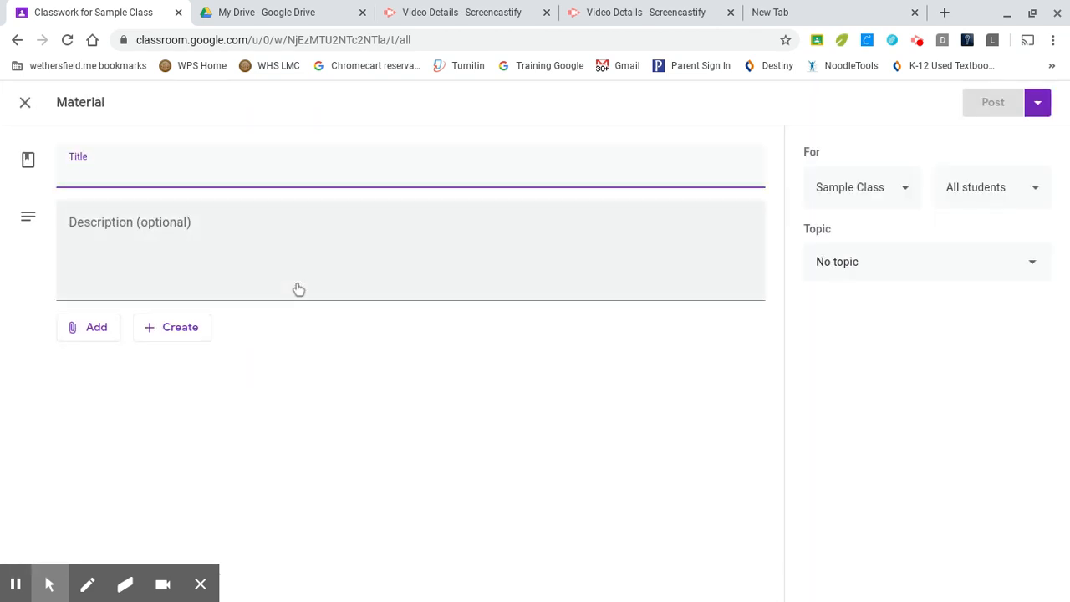
{"action": "type", "text": "An"}
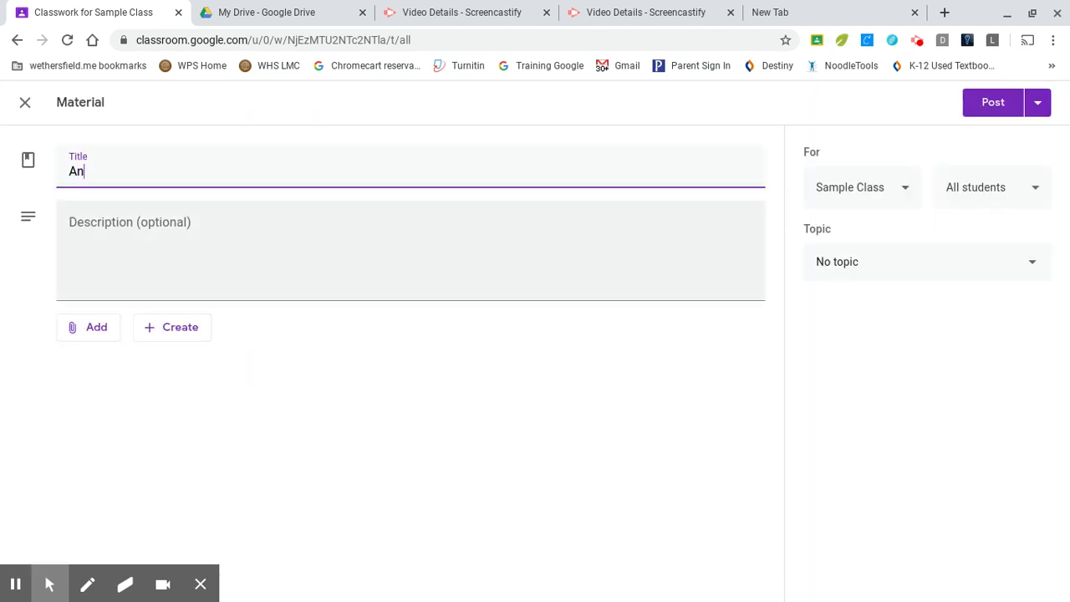
{"action": "type", "text": "nouncement: school is close"}
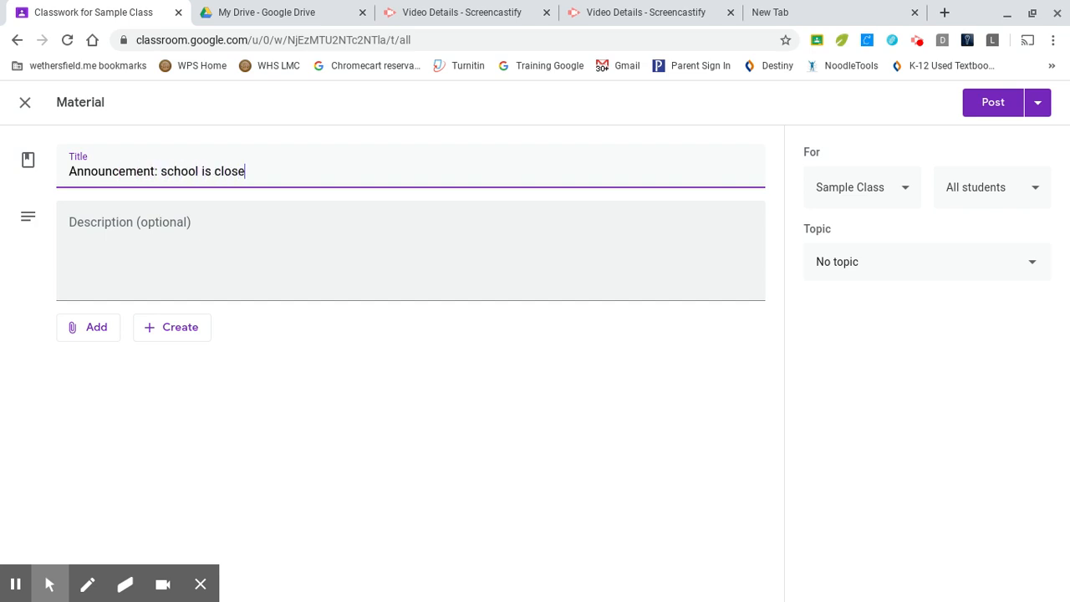
{"action": "type", "text": "d!"}
{"action": "key", "text": "Tab"}
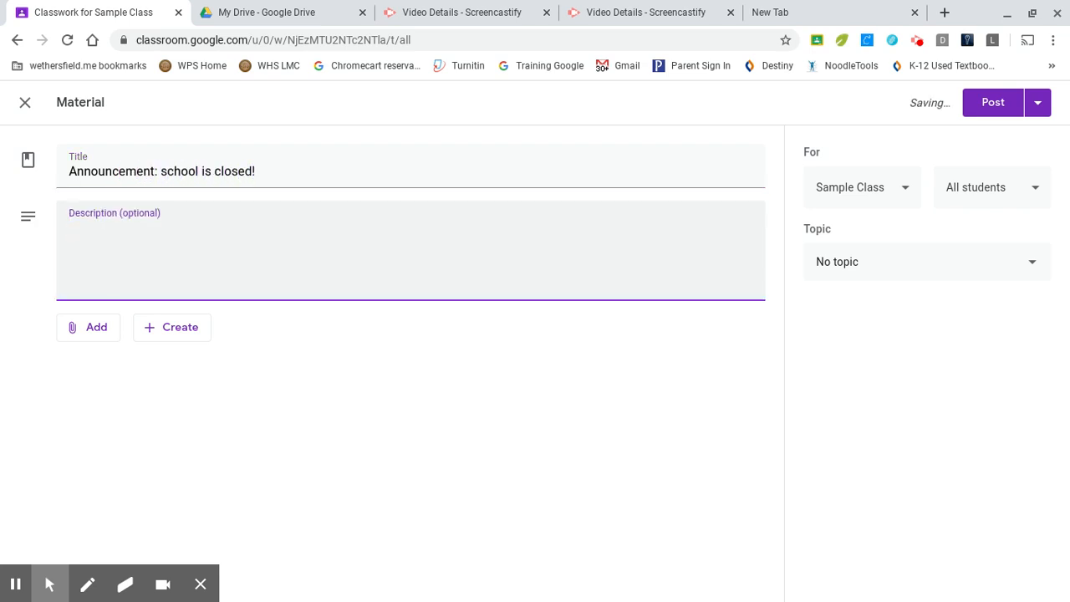
Enter "Take care and wash your hands!" as the description of the announcement material
{"action": "type", "text": "Take care a"}
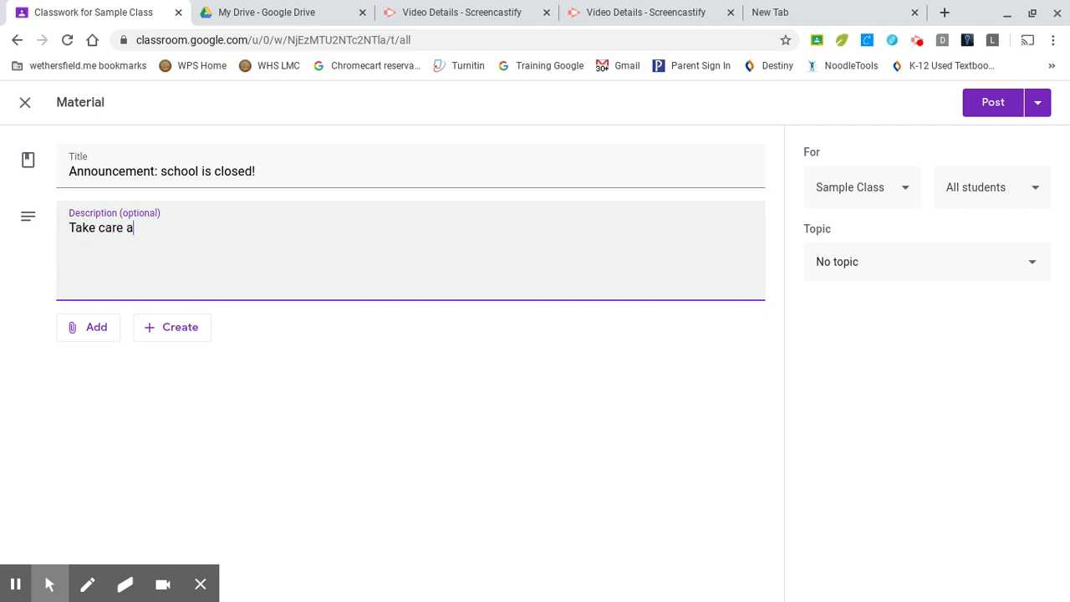
{"action": "type", "text": "nd wash your hands!"}
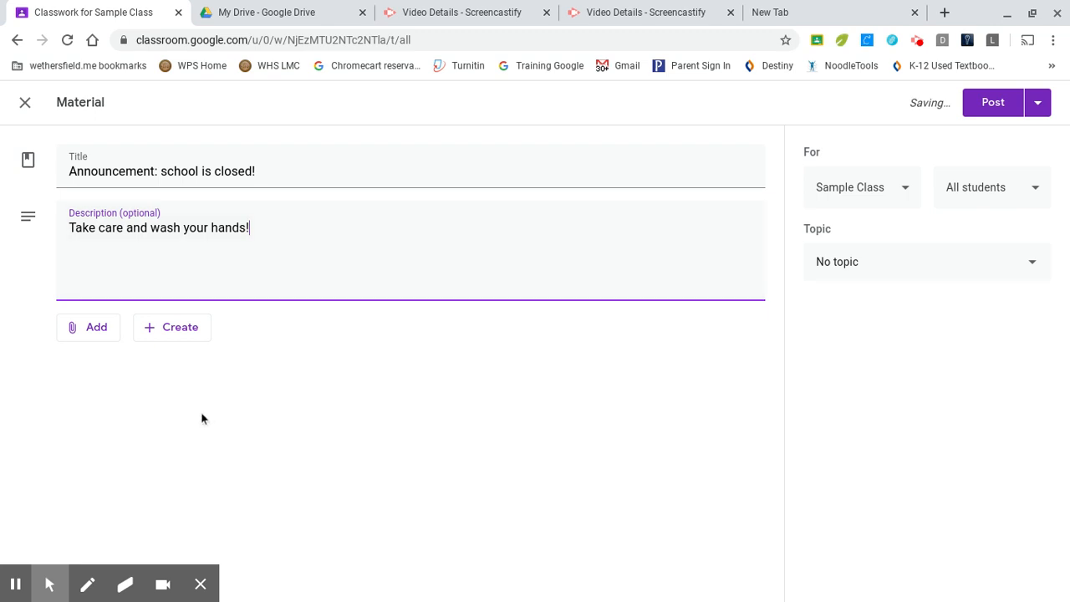
{"action": "left_click", "coordinate": [87, 320]}
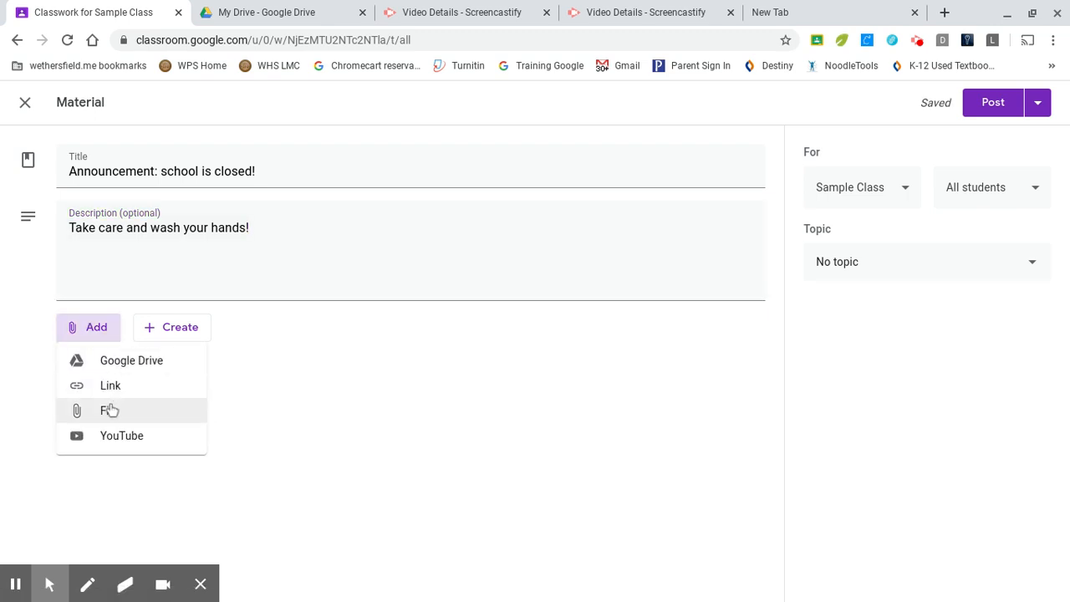
{"action": "left_click", "coordinate": [185, 328]}
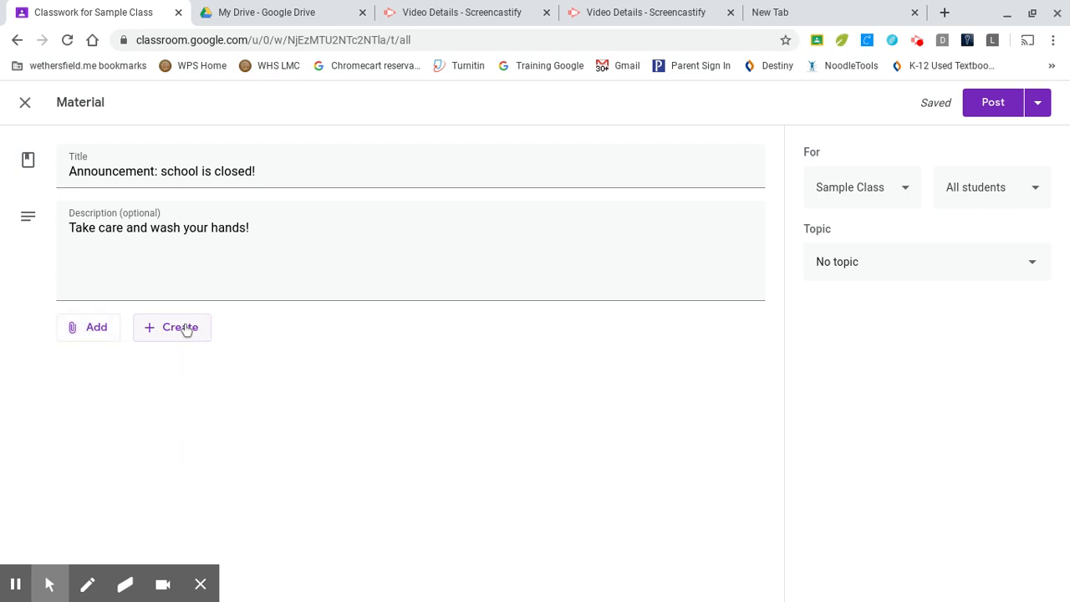
{"action": "left_click", "coordinate": [186, 327]}
{"action": "left_click", "coordinate": [530, 418]}
Assign the material to a new topic named "announcements"
{"action": "left_click", "coordinate": [967, 274]}
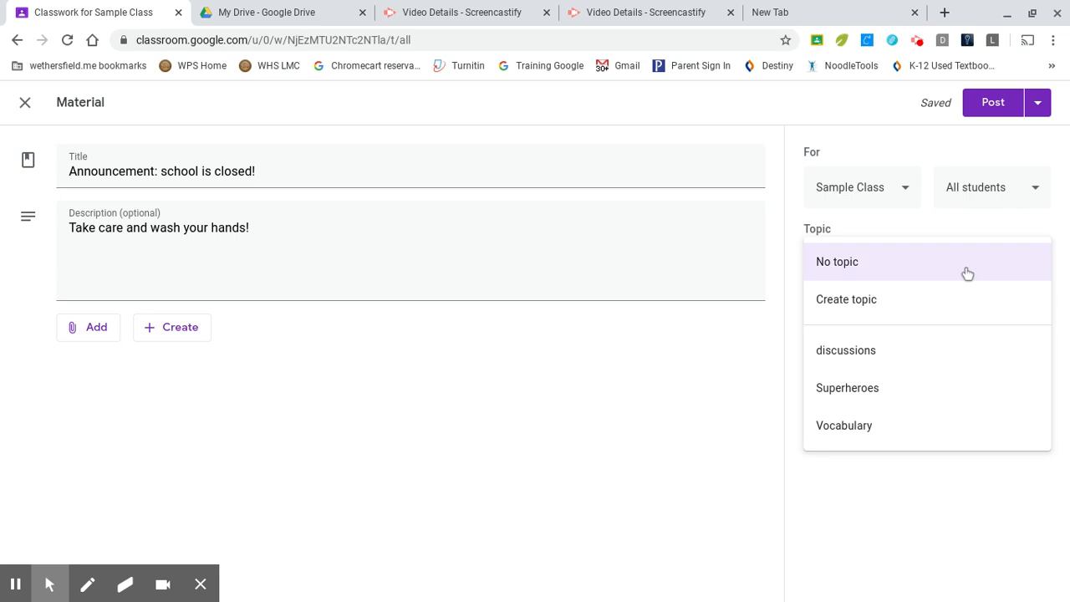
{"action": "left_click", "coordinate": [923, 313]}
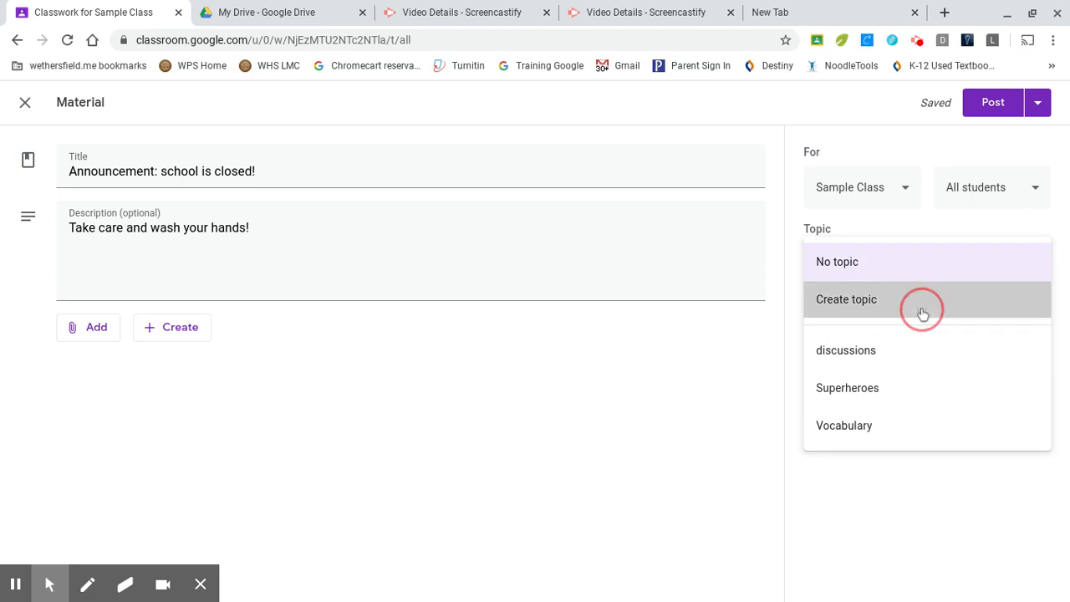
{"action": "type", "text": "announc"}
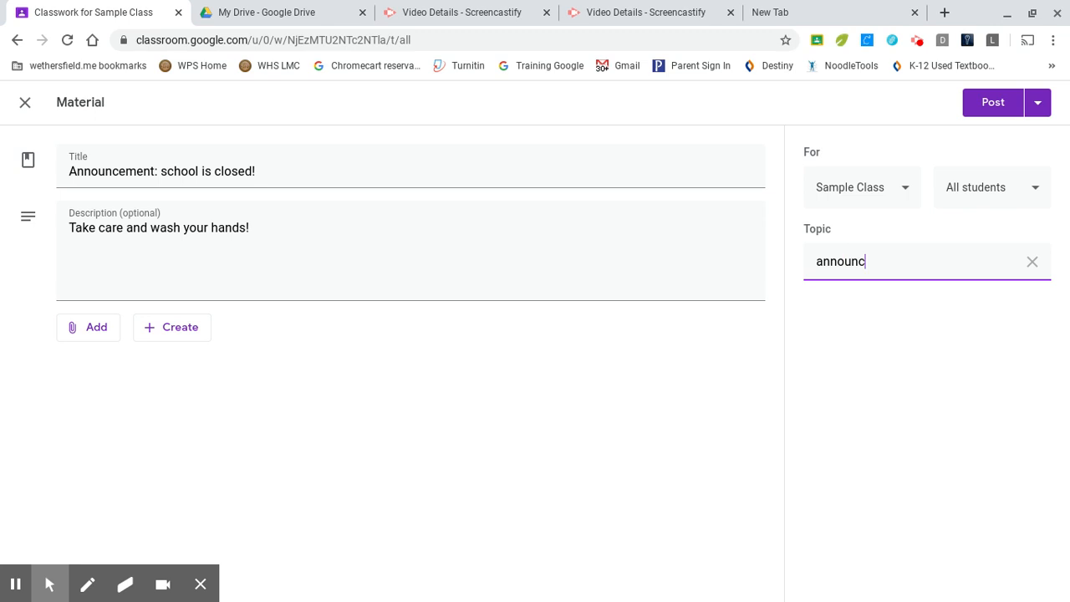
{"action": "type", "text": "ements"}
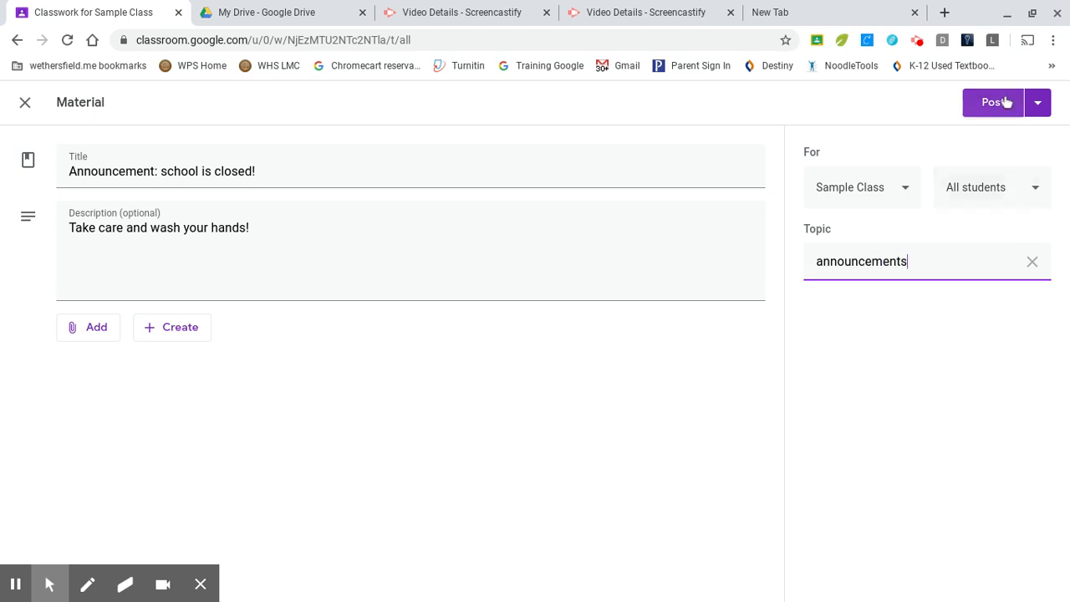
{"action": "left_click", "coordinate": [1035, 103]}
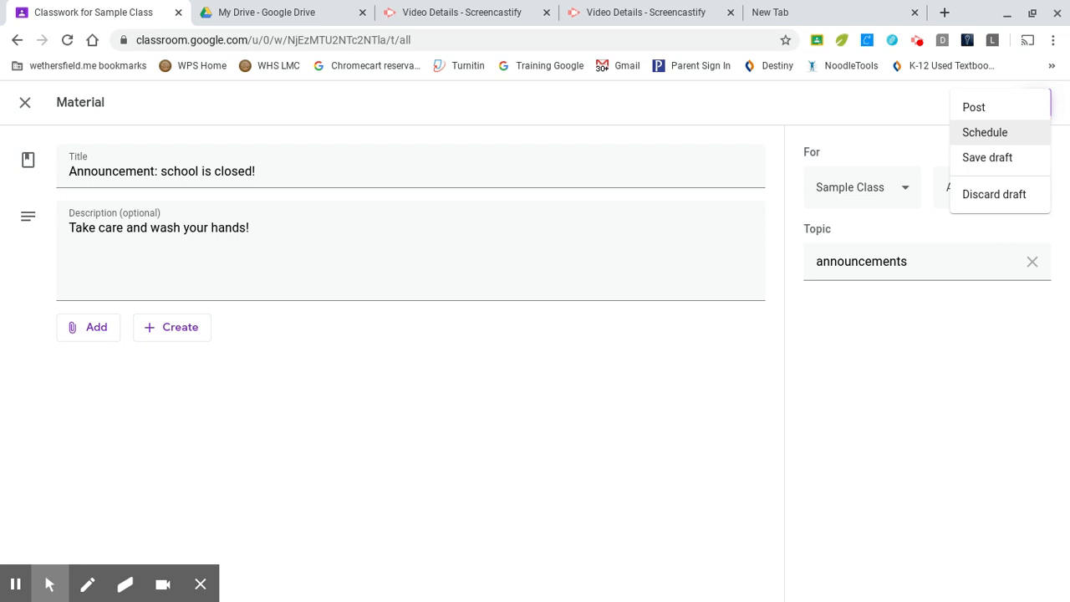
{"action": "left_click", "coordinate": [917, 145]}
{"action": "left_click", "coordinate": [912, 184]}
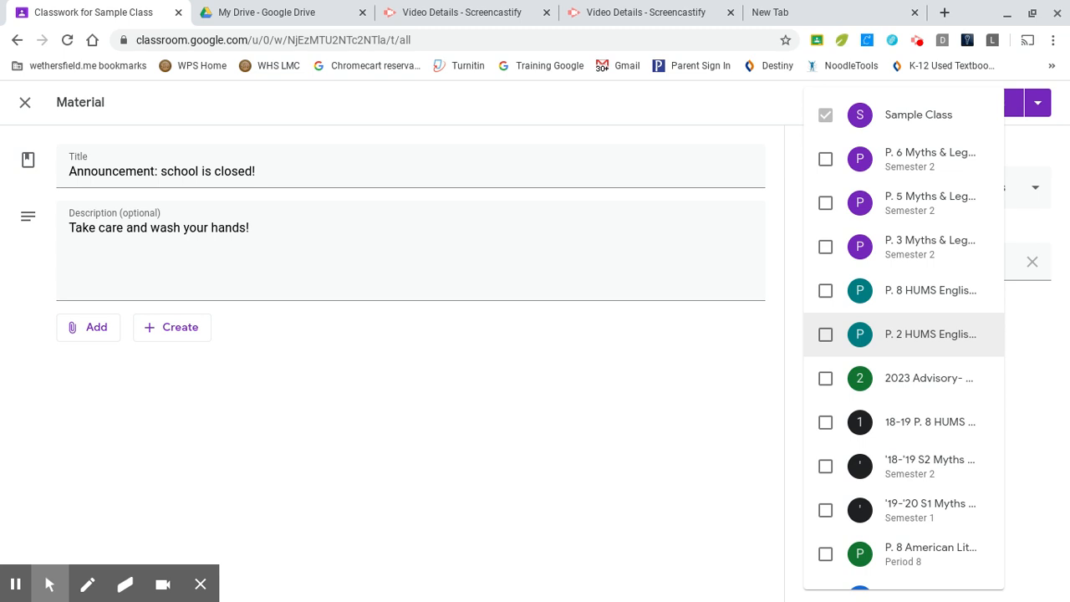
{"action": "left_click", "coordinate": [707, 150]}
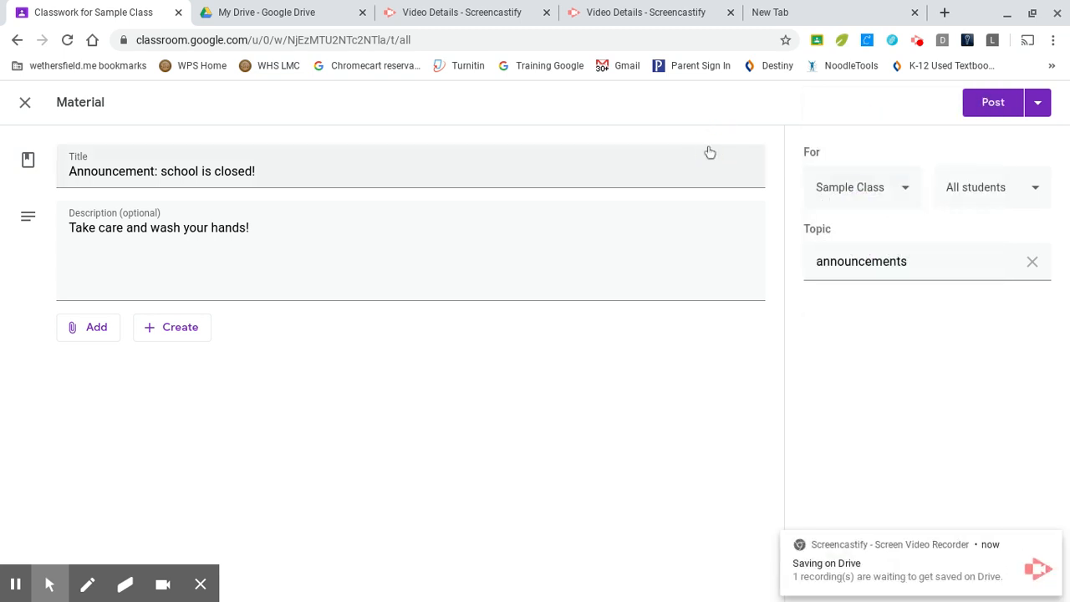
Post the school closure announcement material to all students of Sample Class
{"action": "left_click", "coordinate": [1044, 102]}
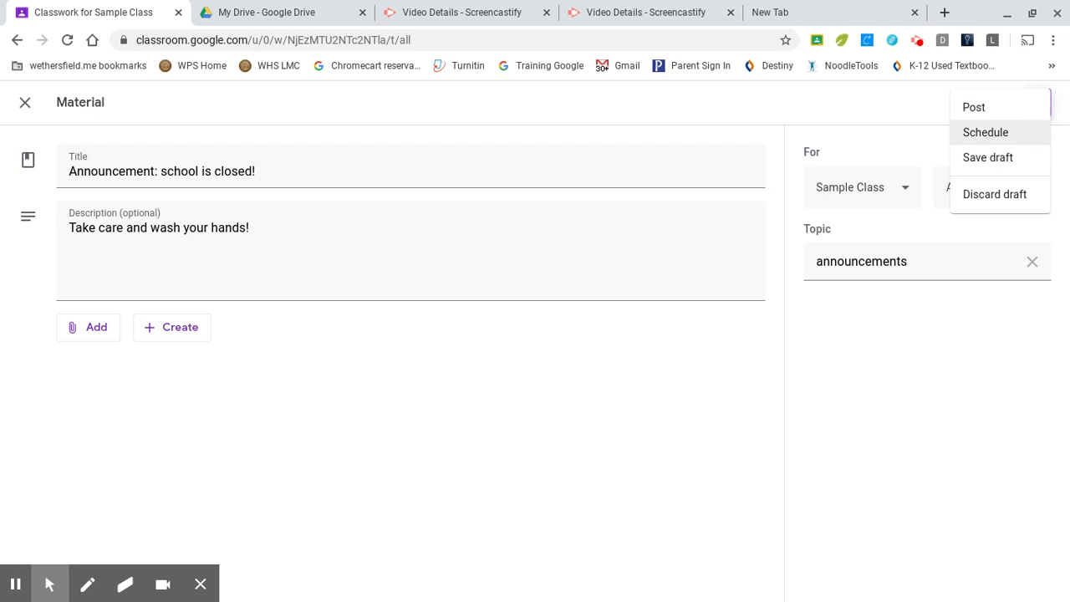
{"action": "left_click", "coordinate": [972, 109]}
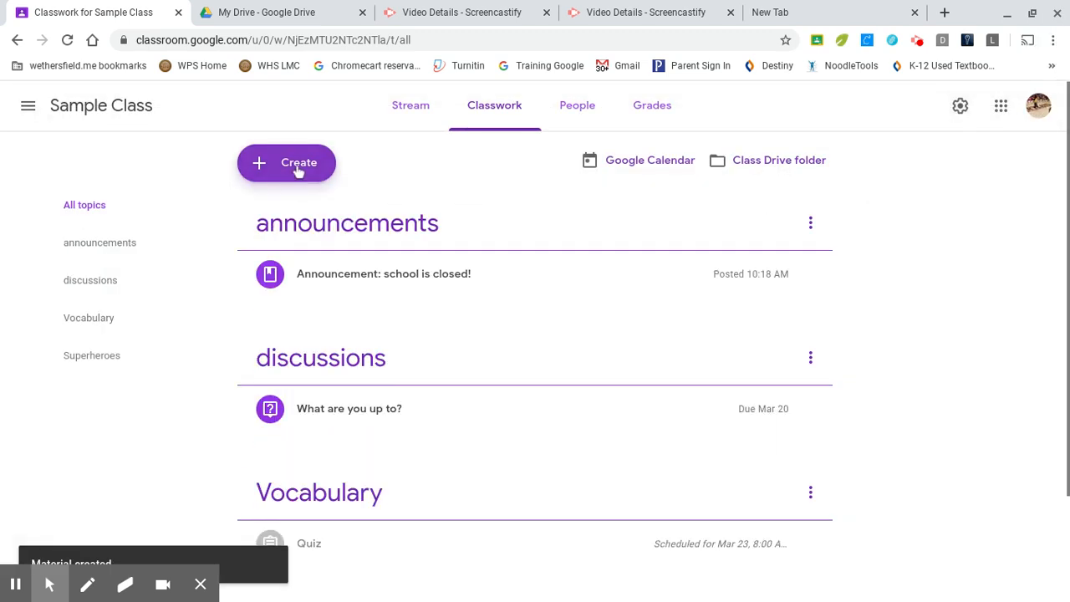
Reuse the "How are you?" question from the P. 6 Myths & Legends Semester 2 class without copying attachments
{"action": "left_click", "coordinate": [298, 171]}
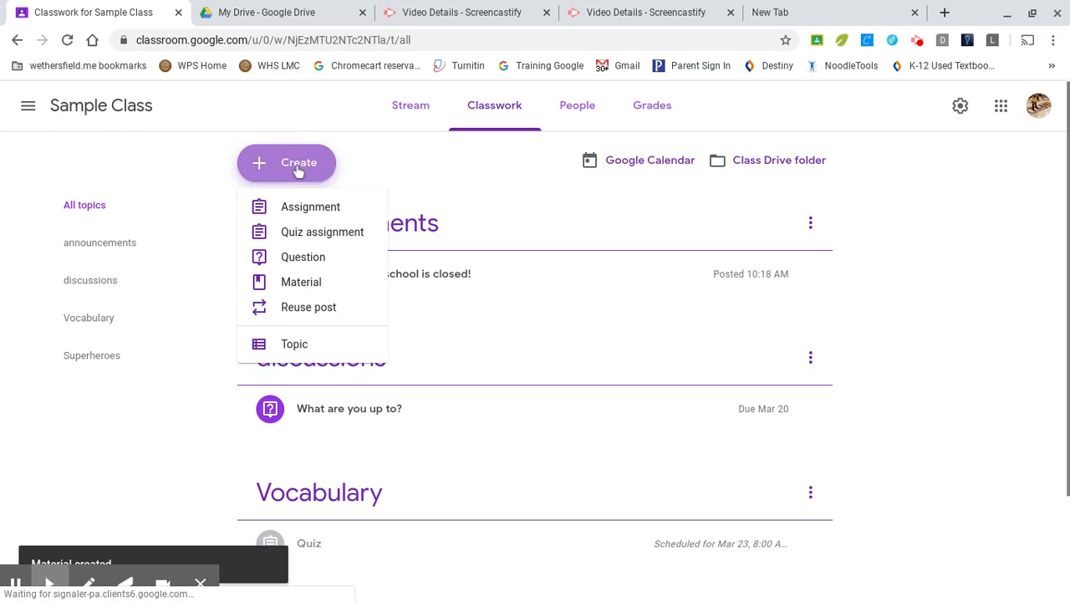
{"action": "left_click", "coordinate": [318, 314]}
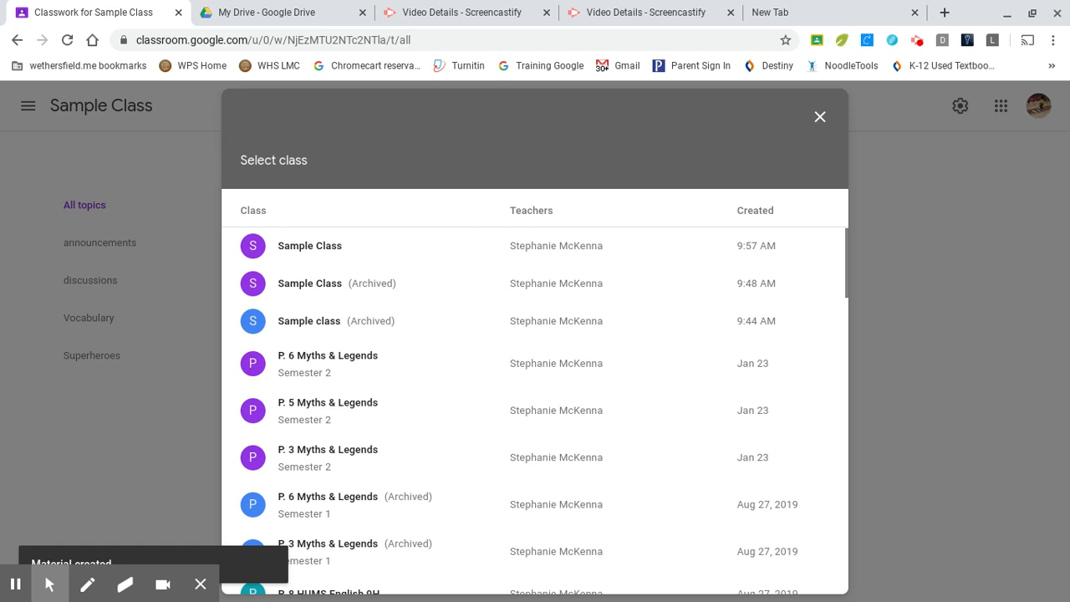
{"action": "left_click", "coordinate": [314, 365]}
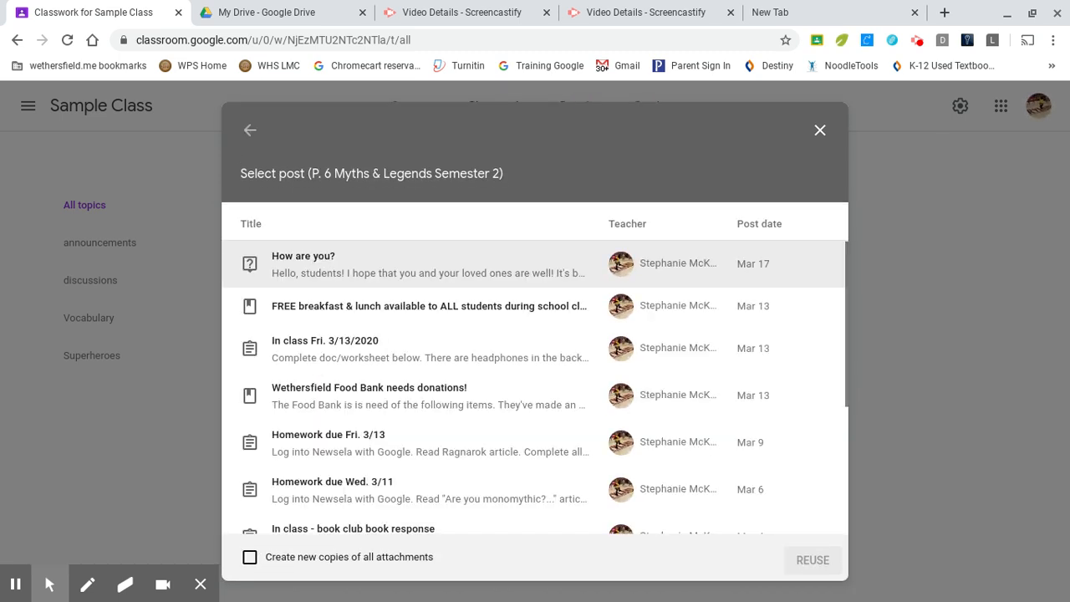
{"action": "left_click", "coordinate": [346, 264]}
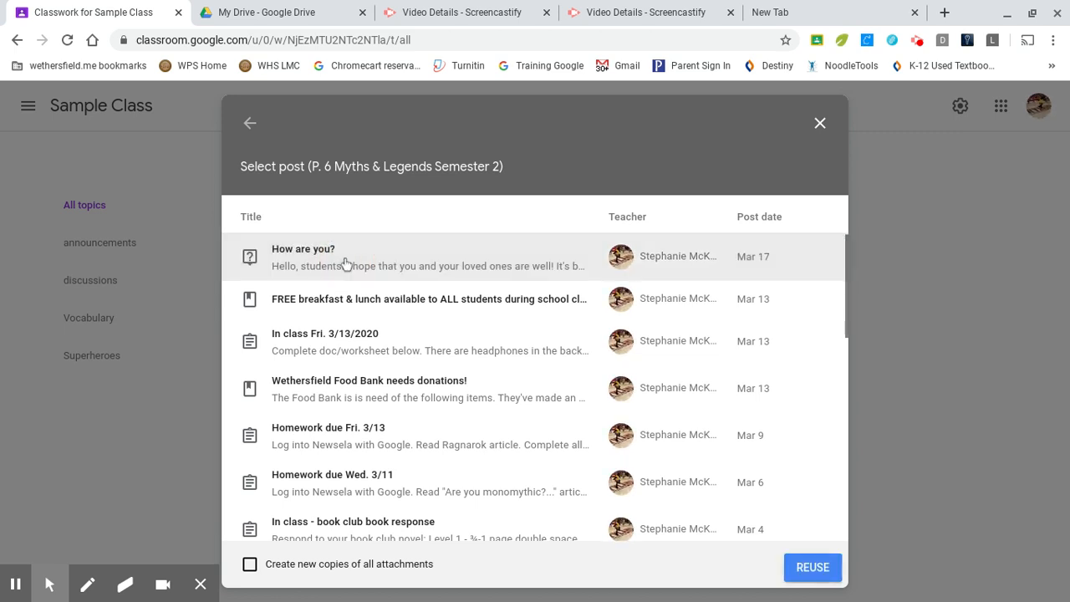
{"action": "left_click", "coordinate": [823, 568]}
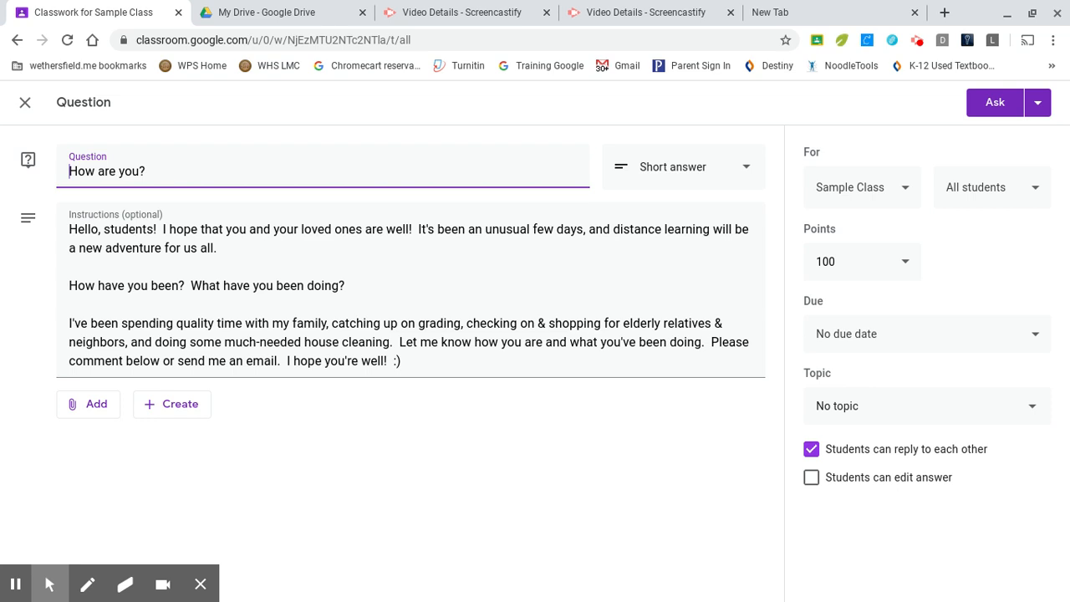
Set the reused question's due date to tomorrow and publish it to the class
{"action": "left_click", "coordinate": [946, 341]}
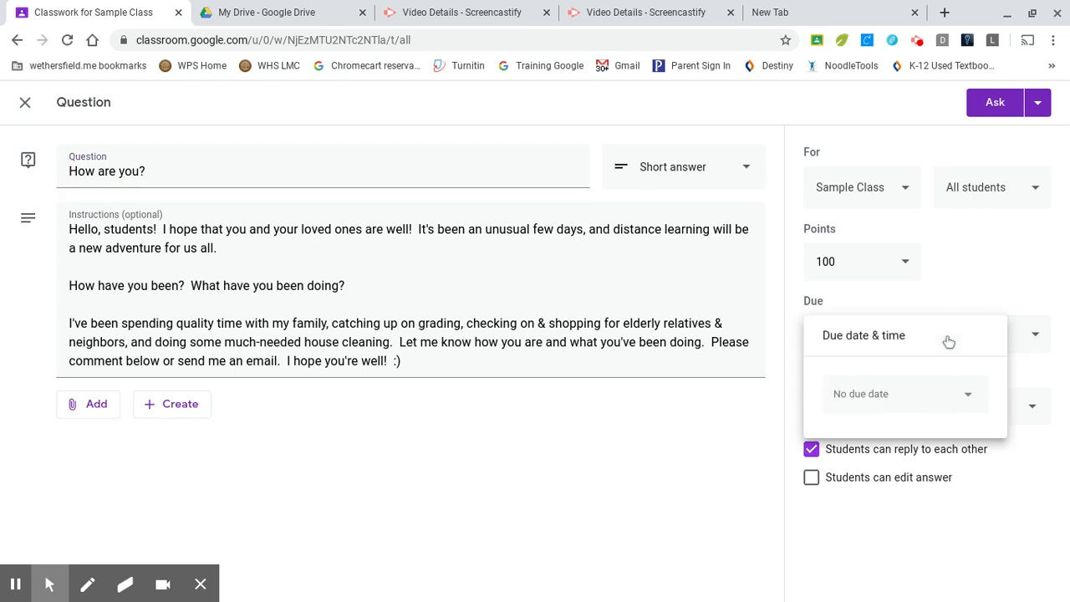
{"action": "left_click", "coordinate": [934, 399]}
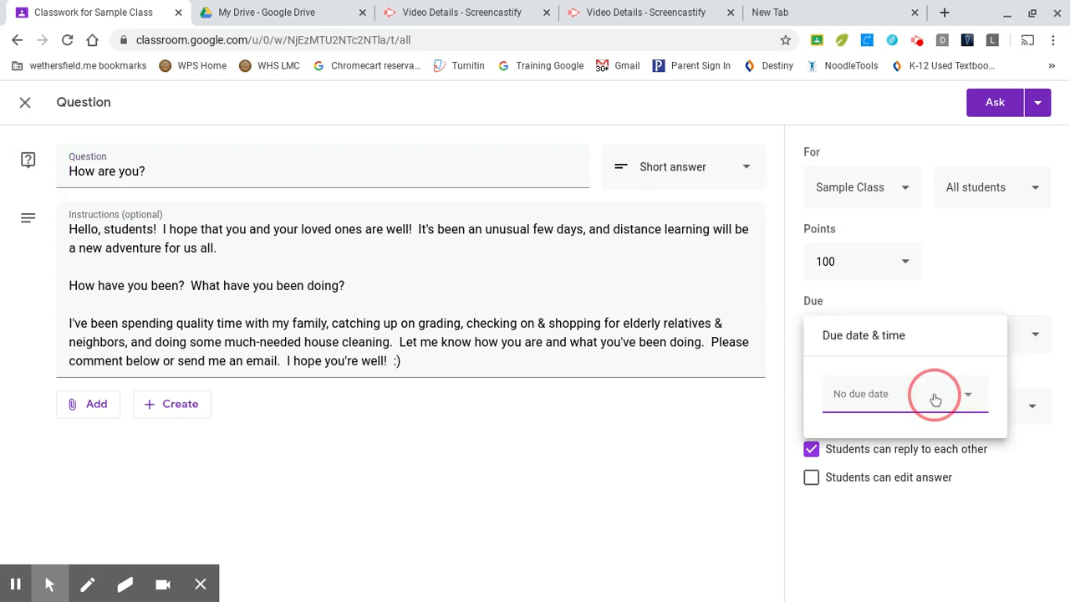
{"action": "left_click", "coordinate": [569, 520]}
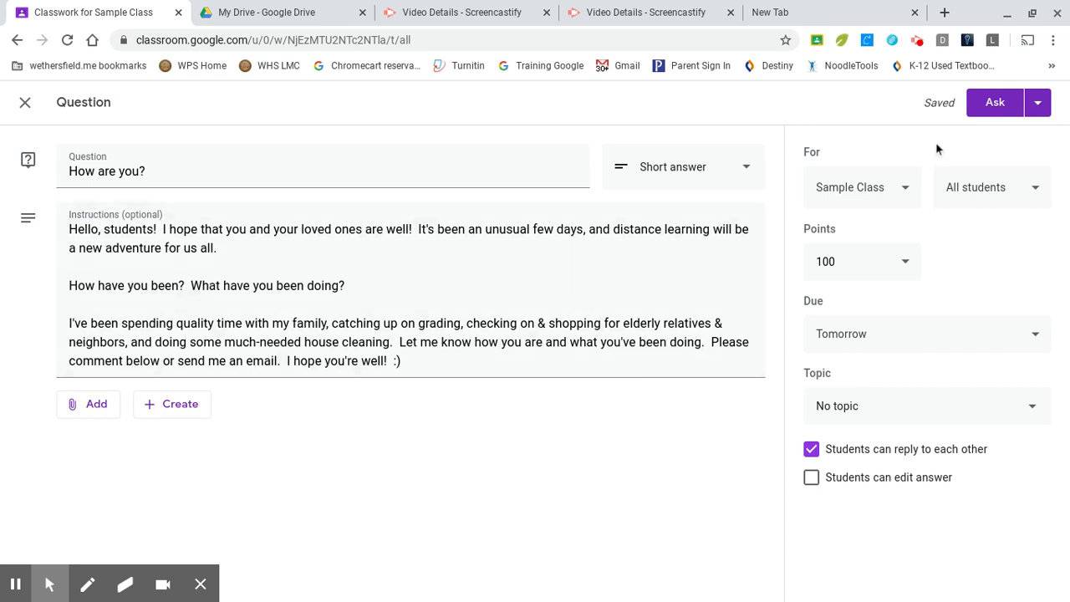
{"action": "left_click", "coordinate": [1007, 112]}
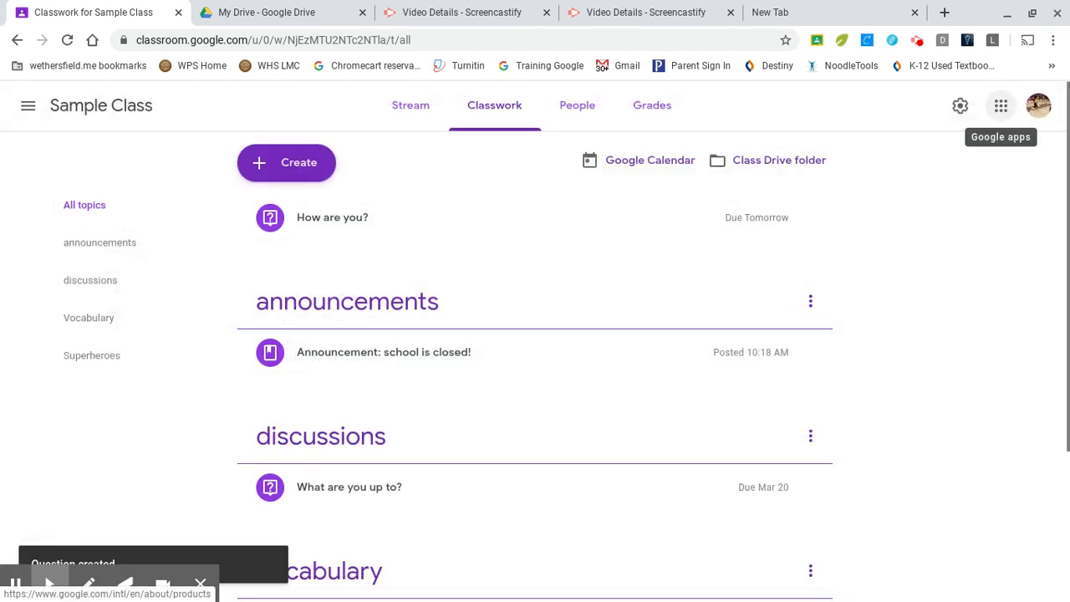
Add a new classwork topic named "School's out"
{"action": "left_click", "coordinate": [303, 158]}
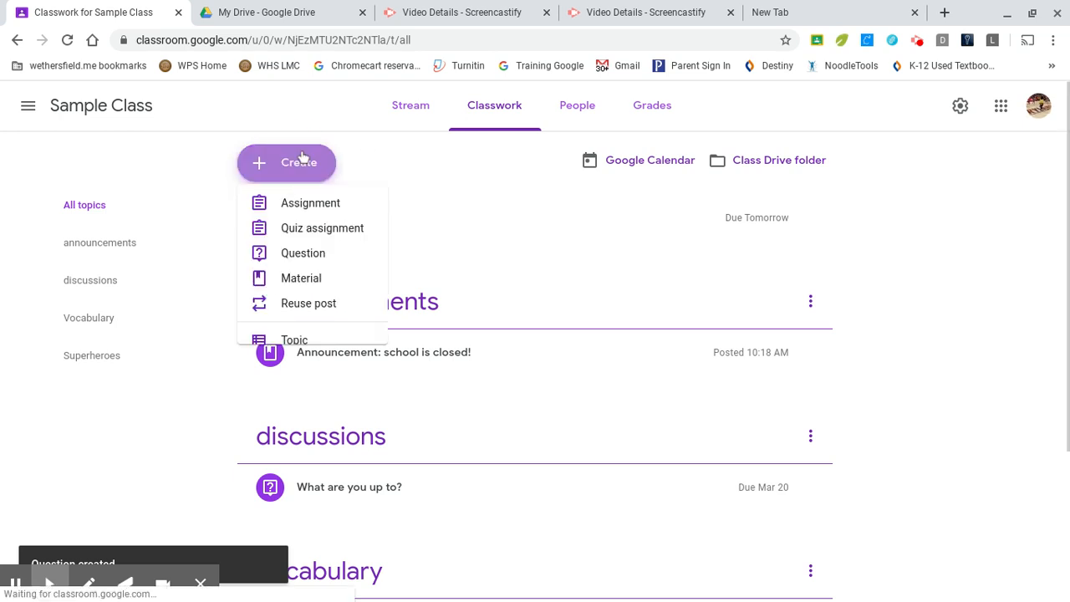
{"action": "left_click", "coordinate": [291, 345]}
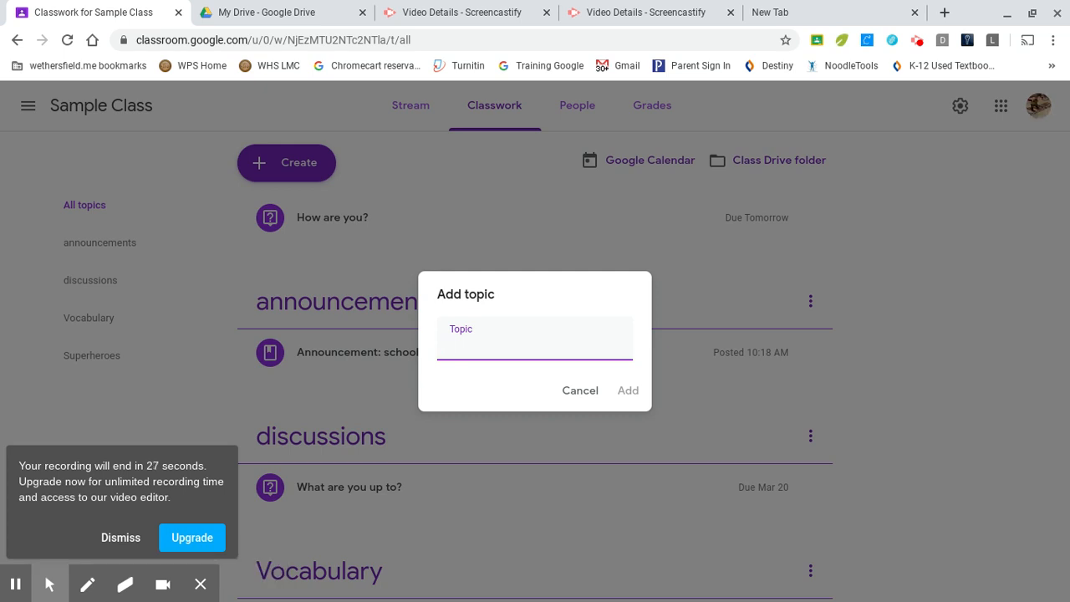
{"action": "type", "text": "School's out"}
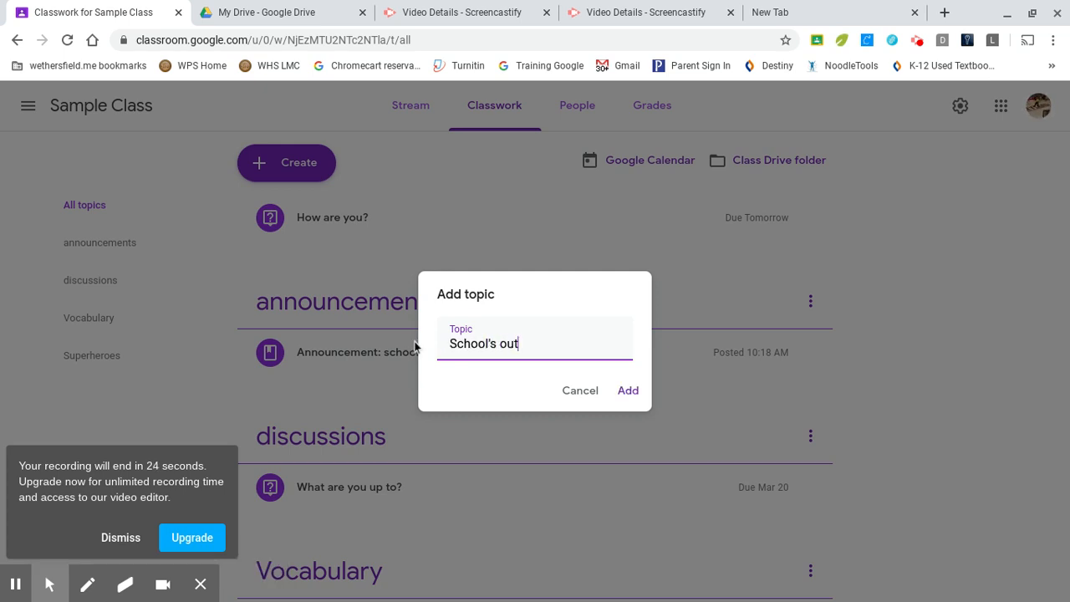
{"action": "left_click", "coordinate": [627, 392]}
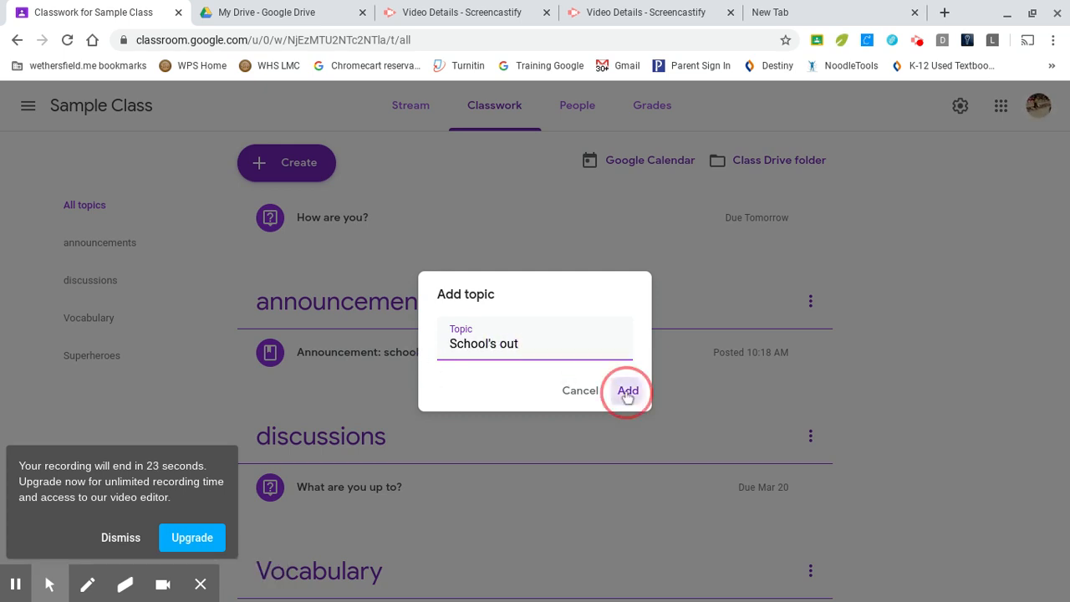